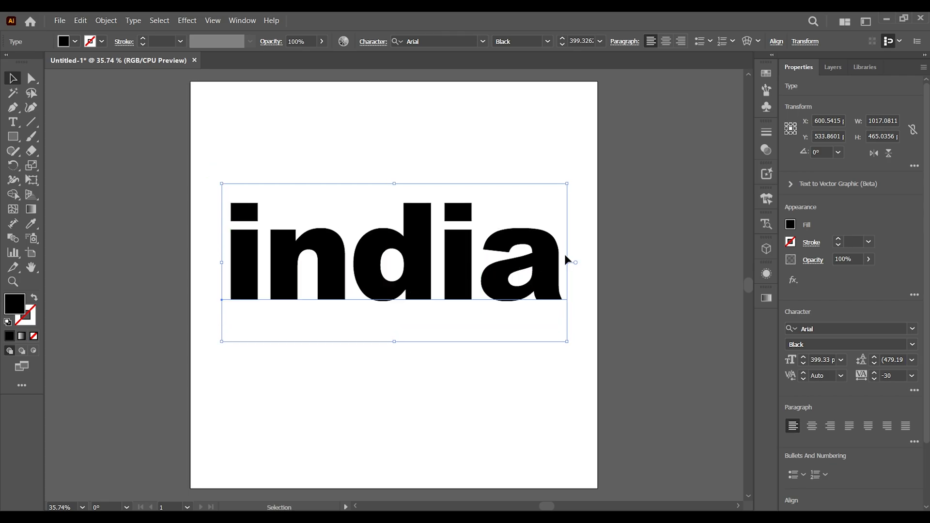
Apply an Offset Path effect to the text "india" with an offset of -4 and Miter joins
{"action": "left_click", "coordinate": [766, 274]}
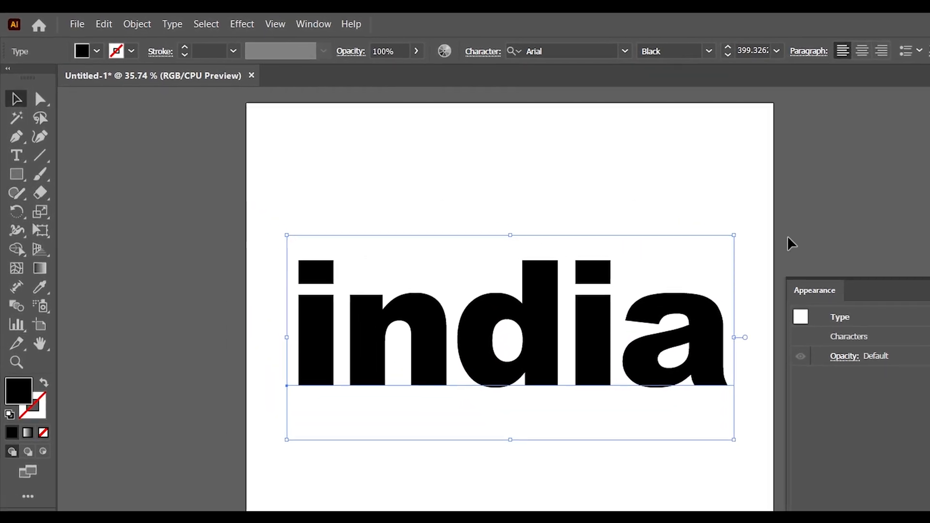
{"action": "left_click", "coordinate": [344, 25]}
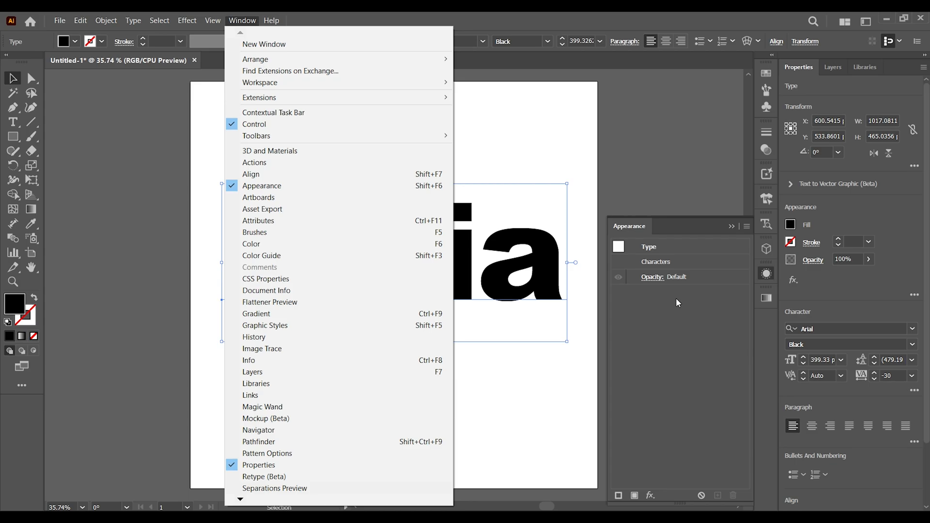
{"action": "left_click", "coordinate": [730, 322]}
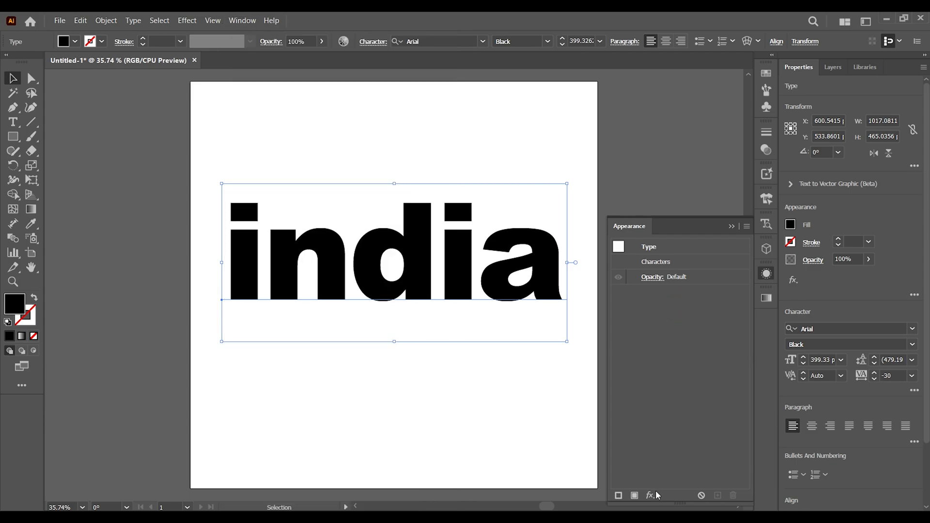
{"action": "left_click", "coordinate": [703, 522]}
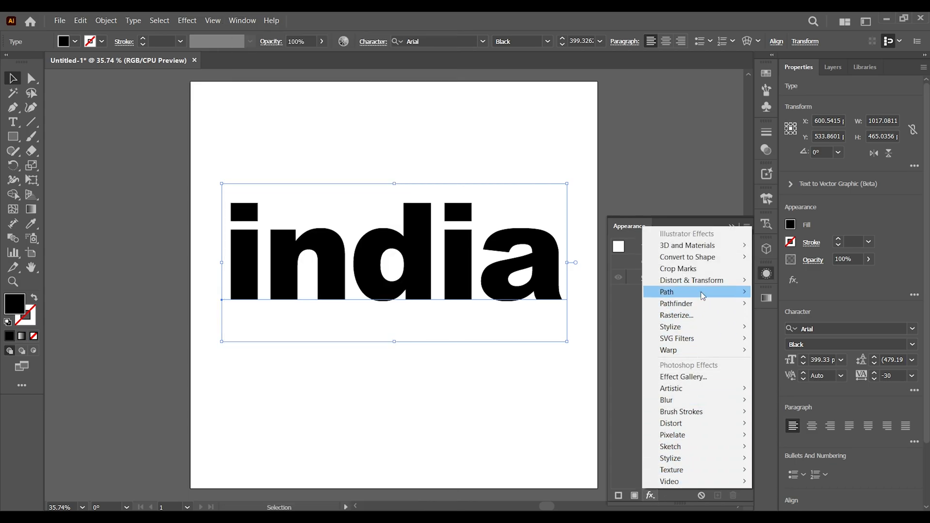
{"action": "mouse_move", "coordinate": [728, 293]}
{"action": "left_click", "coordinate": [786, 292]}
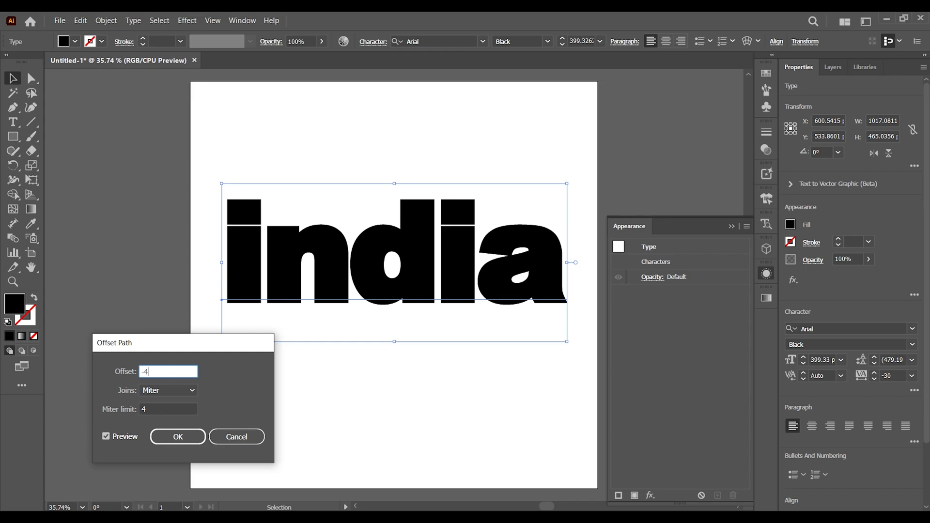
{"action": "type", "text": "-4"}
{"action": "left_click", "coordinate": [187, 437]}
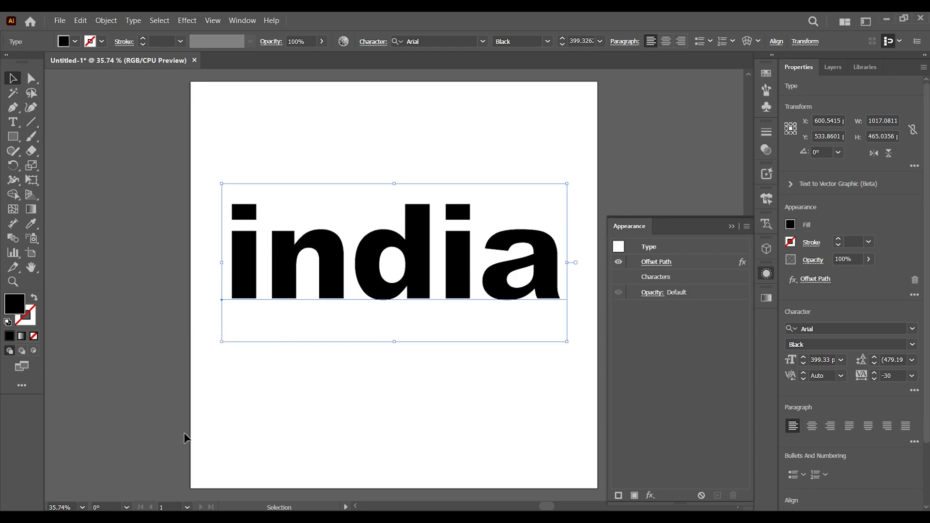
{"action": "left_click", "coordinate": [731, 227]}
Expand the appearance of the "india" text and ungroup the resulting letter shapes
{"action": "left_click", "coordinate": [116, 21]}
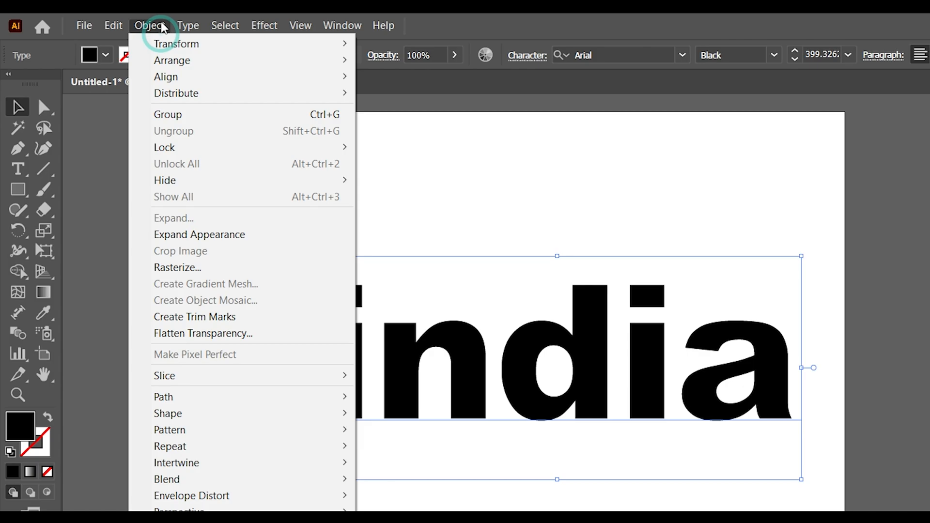
{"action": "left_click", "coordinate": [113, 166]}
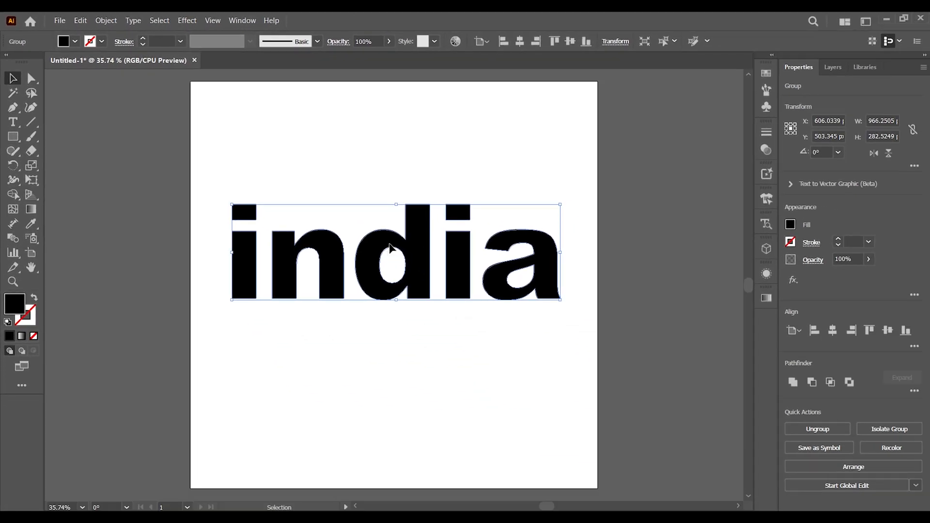
{"action": "right_click", "coordinate": [586, 353]}
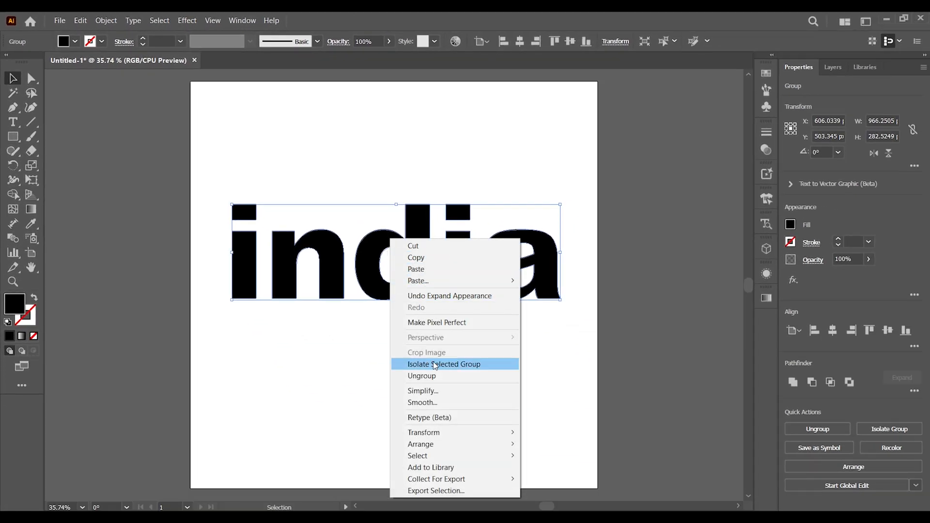
{"action": "left_click", "coordinate": [431, 376]}
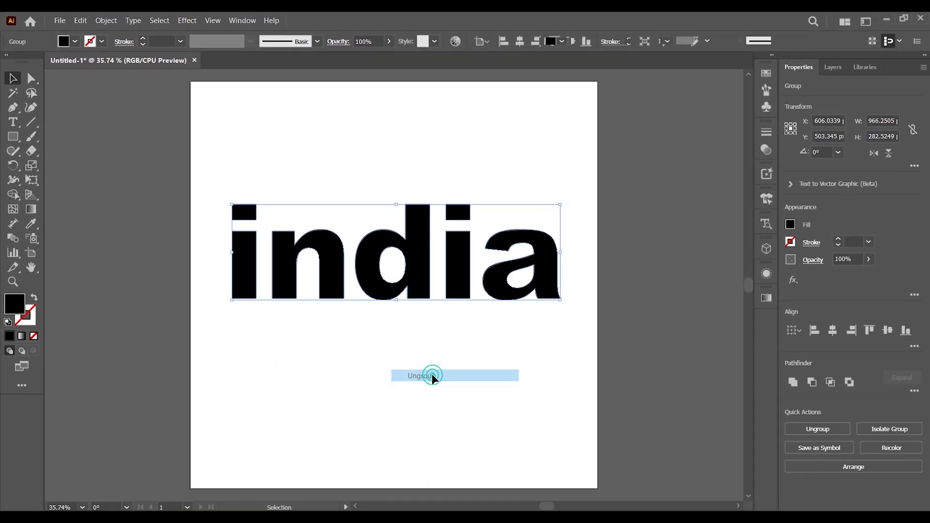
Apply a linear white-to-black gradient fill to all letter shapes of "india"
{"action": "left_click", "coordinate": [766, 299]}
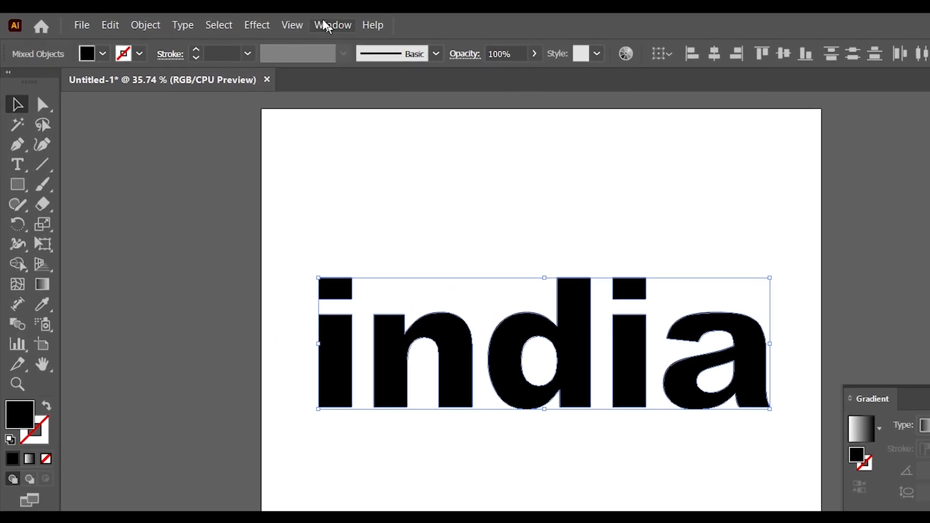
{"action": "left_click", "coordinate": [325, 25]}
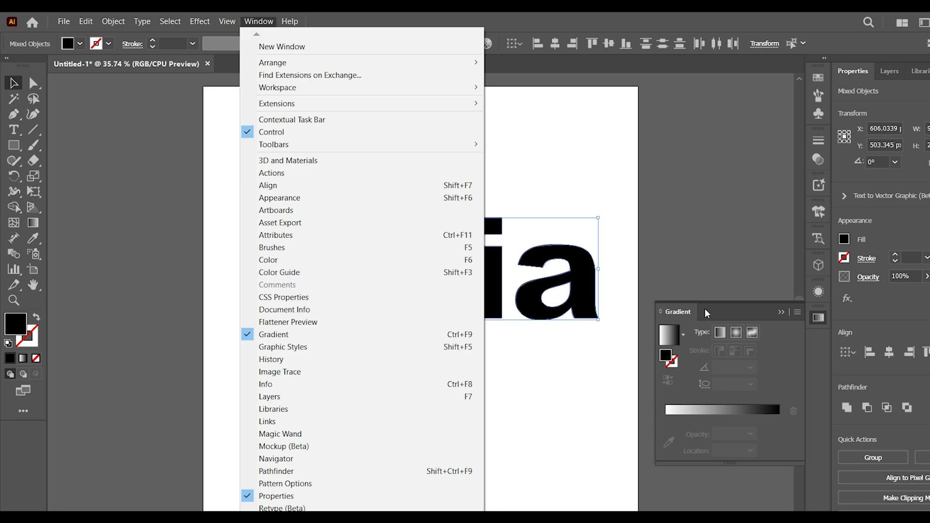
{"action": "left_click", "coordinate": [662, 289]}
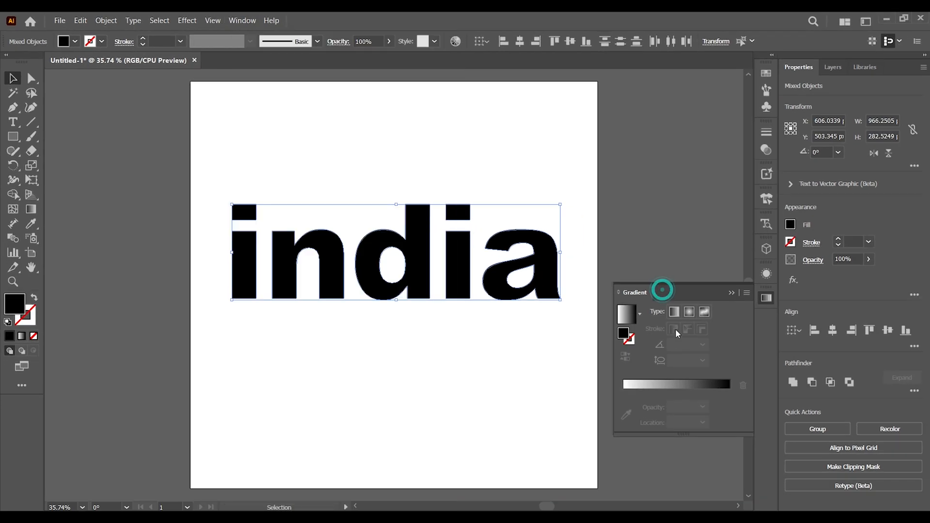
{"action": "left_click", "coordinate": [680, 385]}
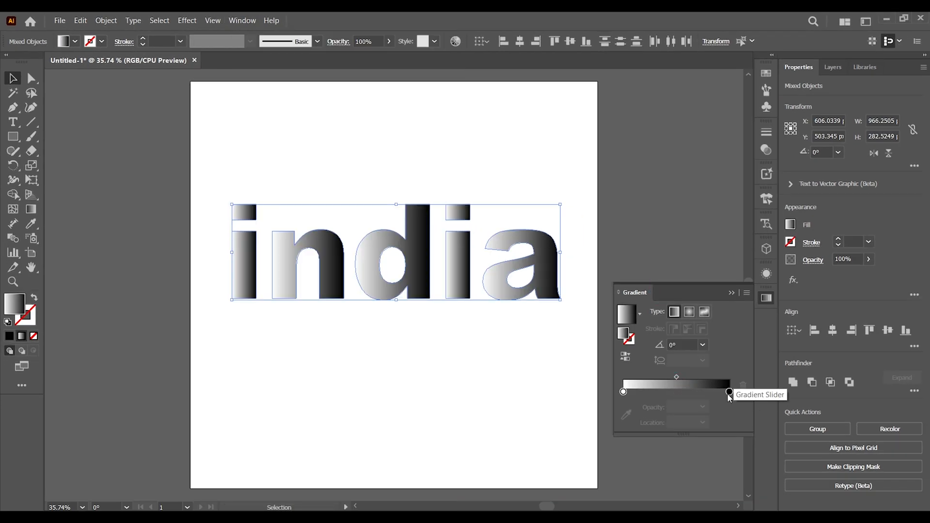
Change the black end stop of the letters' gradient to the pure red swatch
{"action": "double_click", "coordinate": [728, 392]}
{"action": "left_click", "coordinate": [573, 286]}
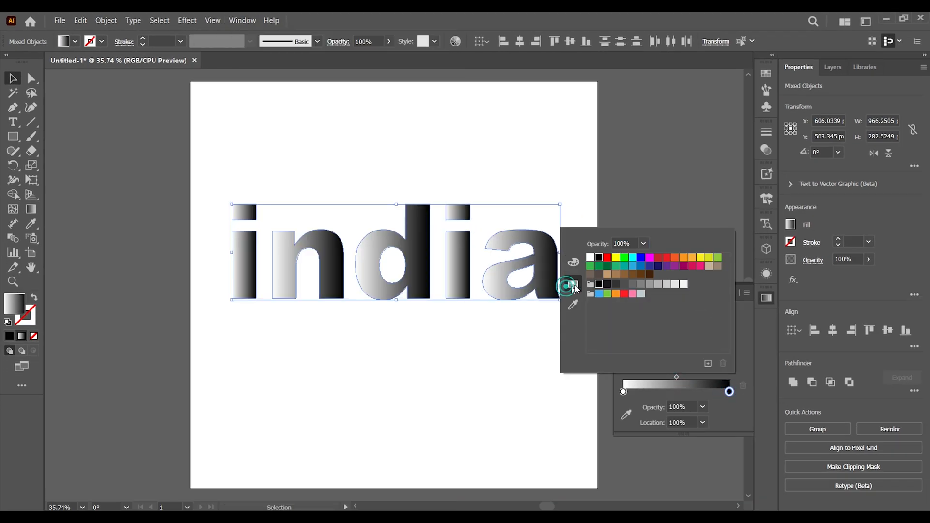
{"action": "left_click", "coordinate": [606, 257]}
{"action": "left_click", "coordinate": [629, 388]}
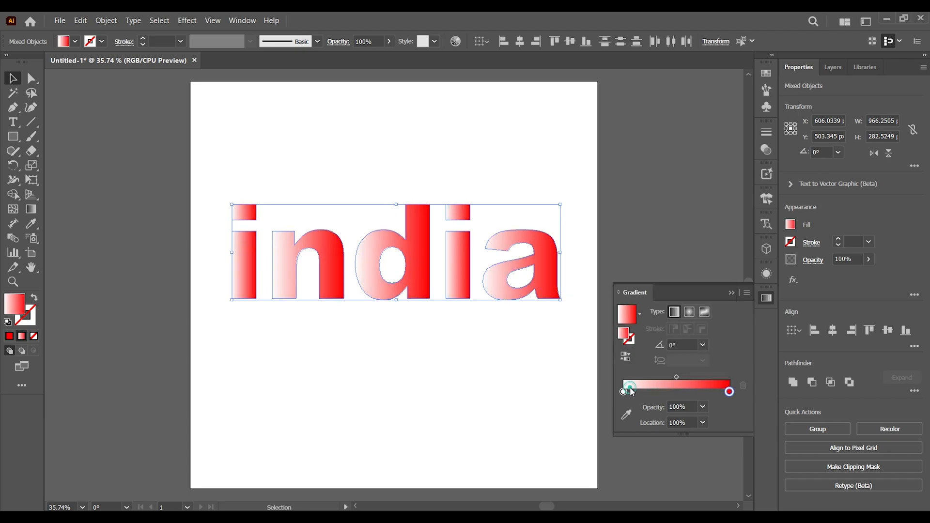
Change the white start stop of the letters' gradient to pale yellow, about R 255, G 238, B 139
{"action": "double_click", "coordinate": [624, 393]}
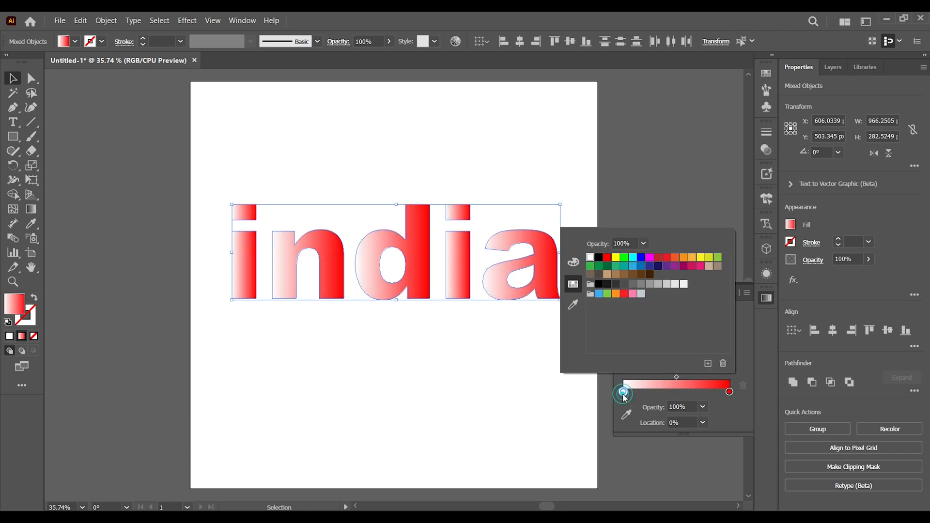
{"action": "left_click", "coordinate": [699, 259]}
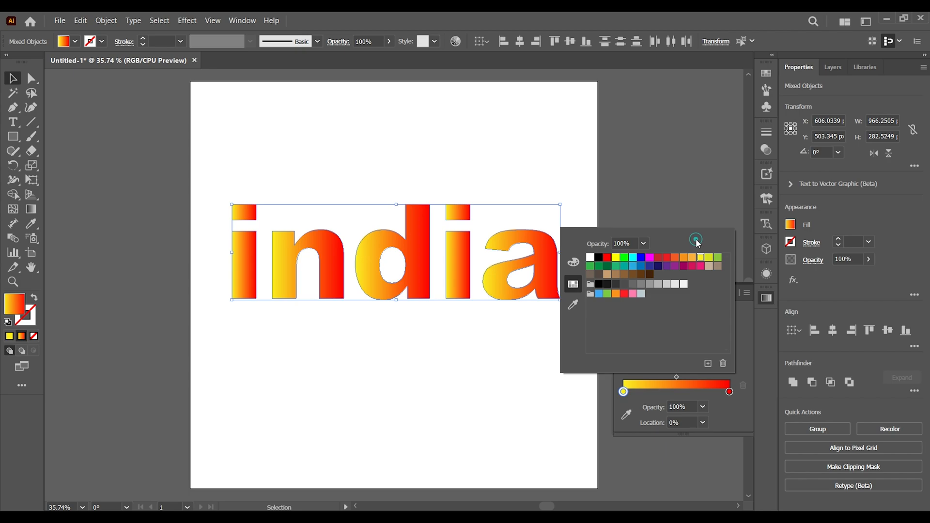
{"action": "left_click", "coordinate": [573, 262]}
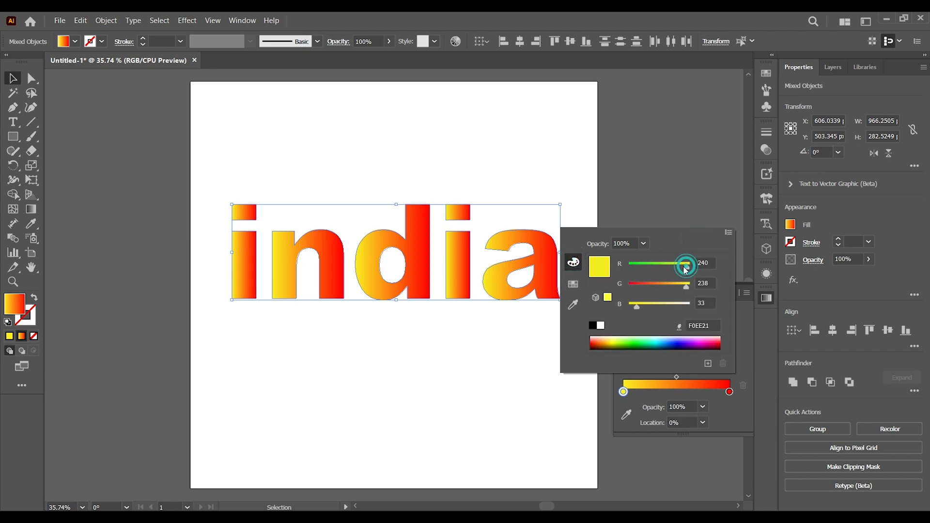
{"action": "left_click_drag", "start_coordinate": [683, 267], "coordinate": [677, 268]}
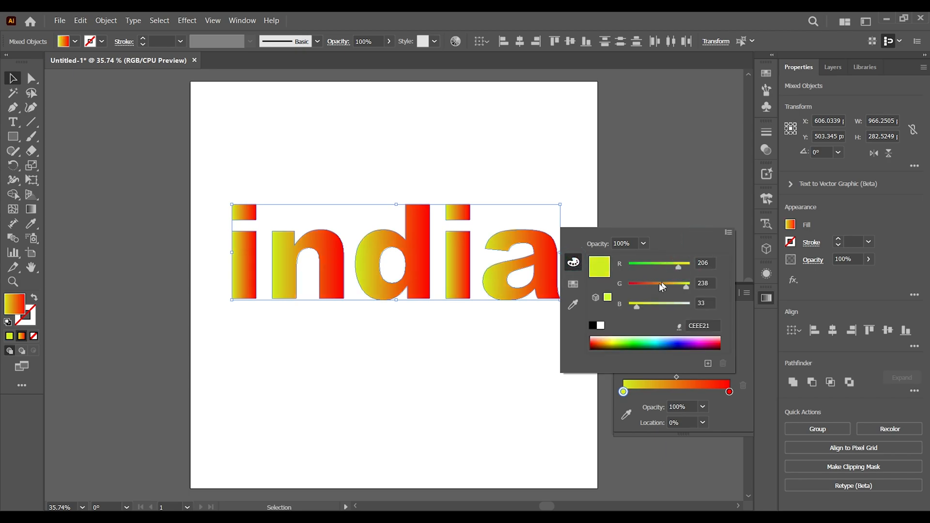
{"action": "left_click_drag", "start_coordinate": [644, 310], "coordinate": [648, 308]}
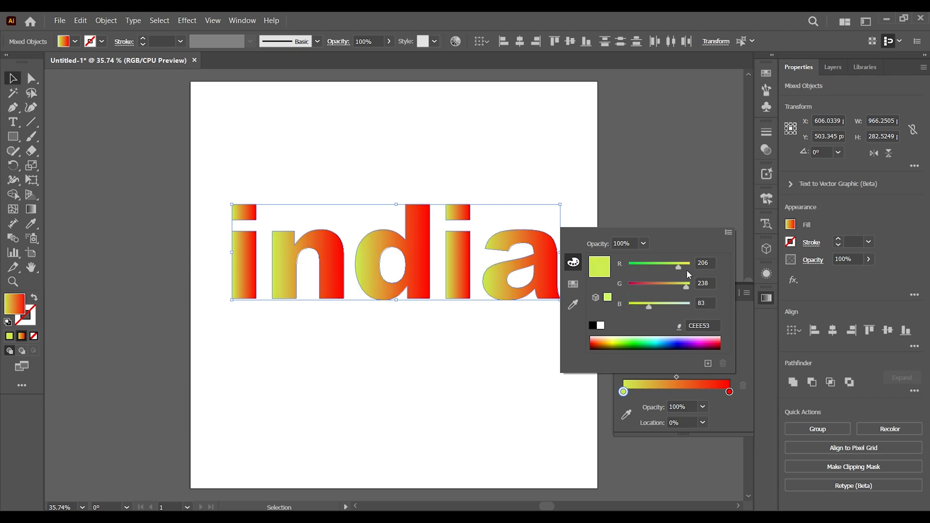
{"action": "left_click_drag", "start_coordinate": [687, 269], "coordinate": [695, 266]}
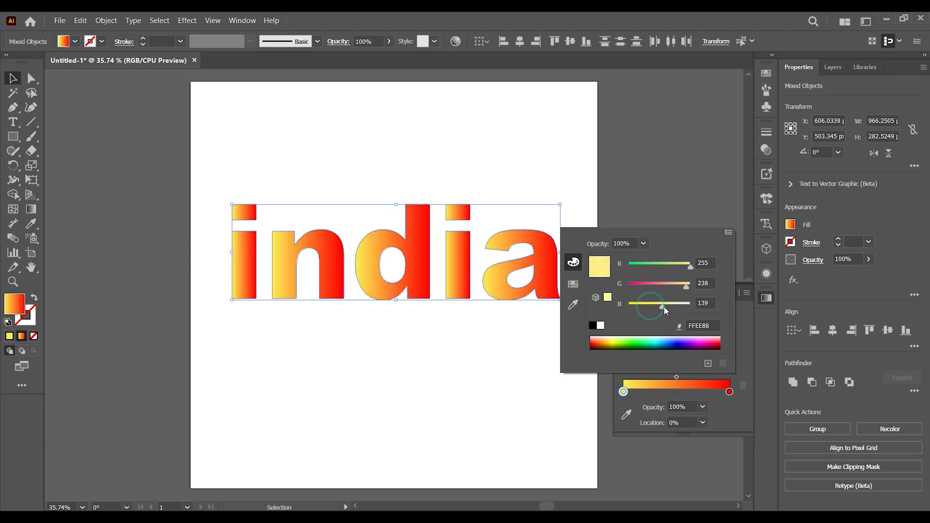
{"action": "left_click_drag", "start_coordinate": [662, 306], "coordinate": [664, 306]}
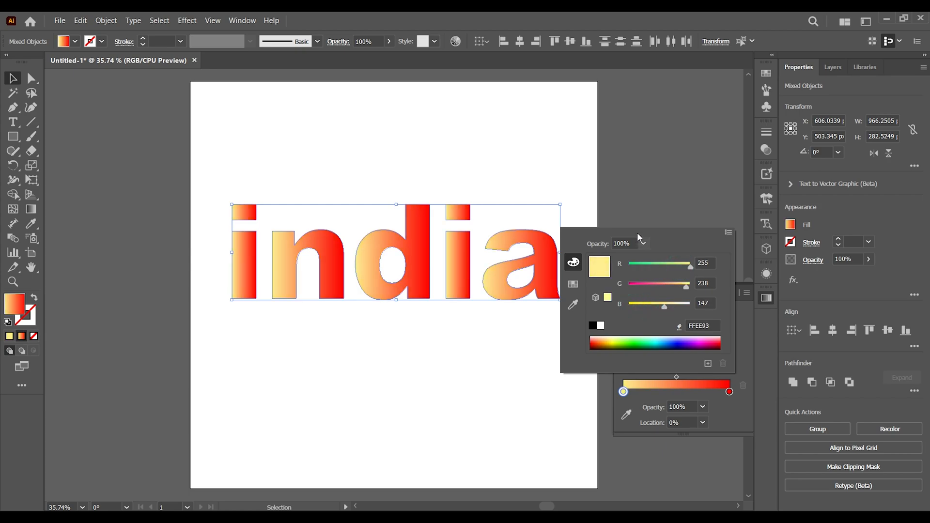
{"action": "left_click", "coordinate": [606, 195]}
{"action": "left_click", "coordinate": [728, 290]}
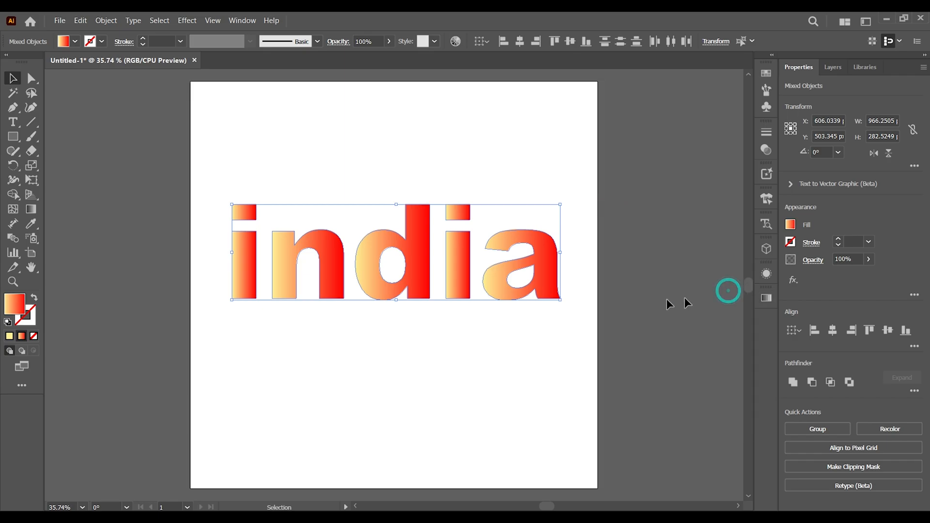
Expand the letters' gradient fill into 8 objects and deselect the artwork
{"action": "left_click", "coordinate": [104, 21]}
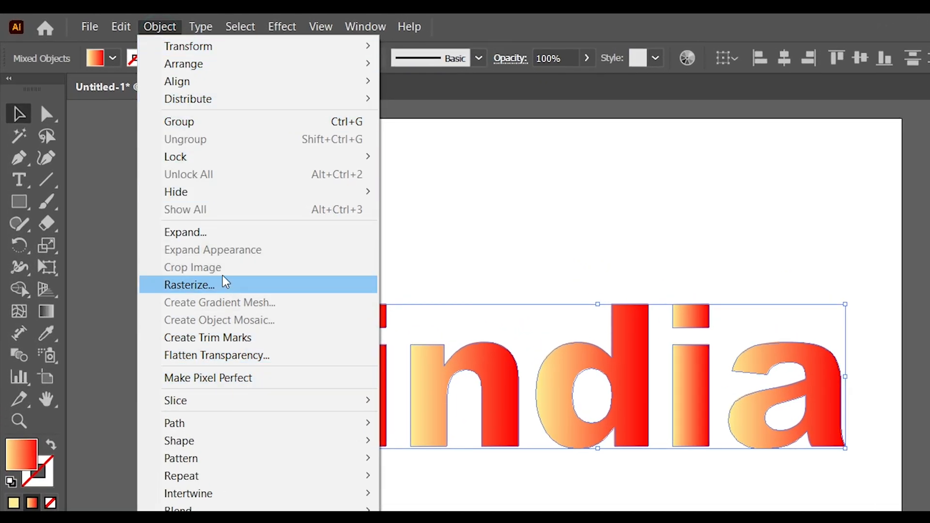
{"action": "left_click", "coordinate": [222, 232]}
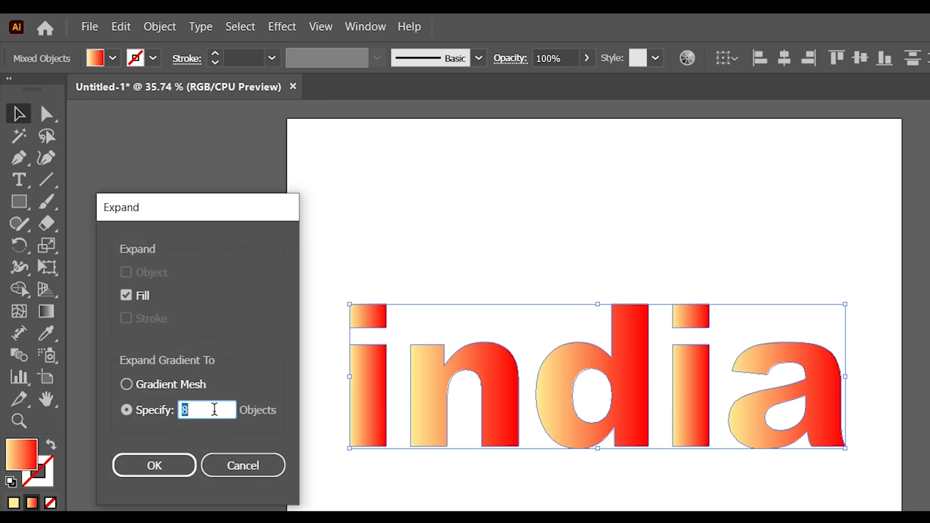
{"action": "left_click", "coordinate": [172, 465]}
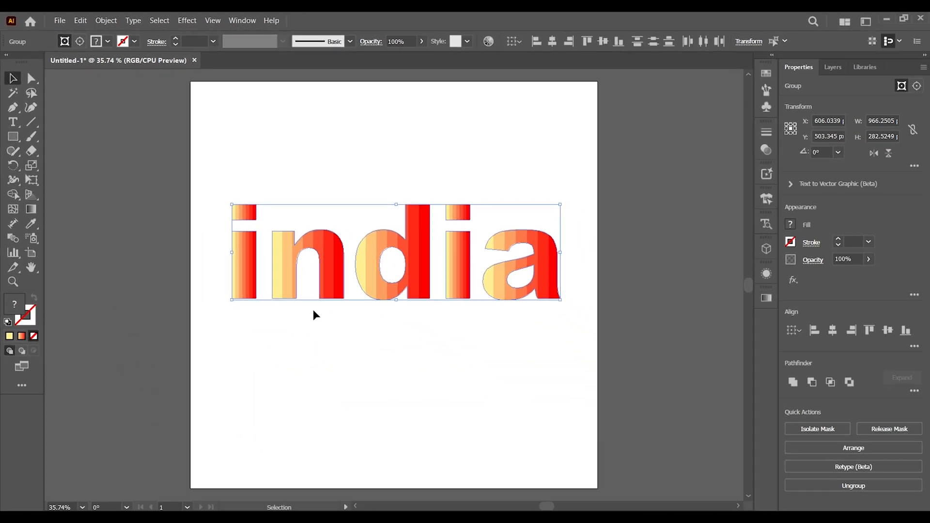
{"action": "left_click", "coordinate": [313, 310]}
{"action": "key", "text": "g"}
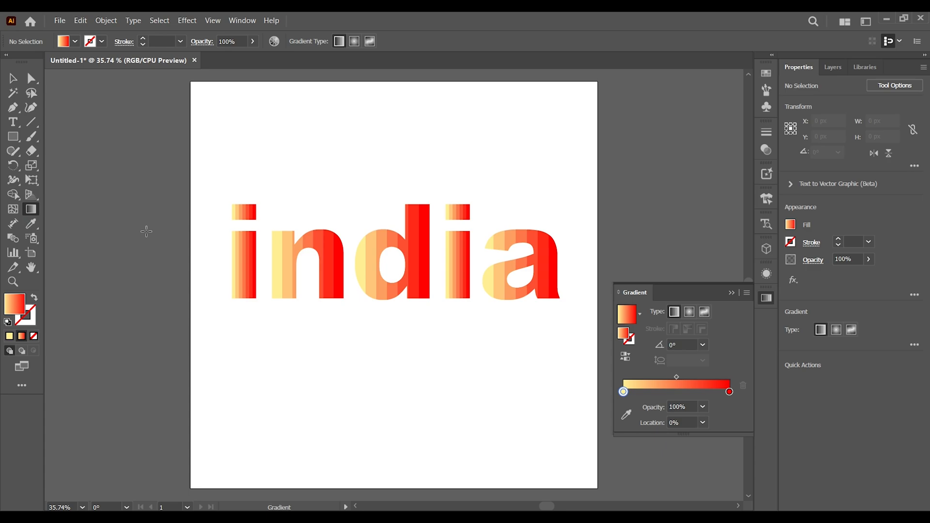
{"action": "left_click", "coordinate": [729, 293]}
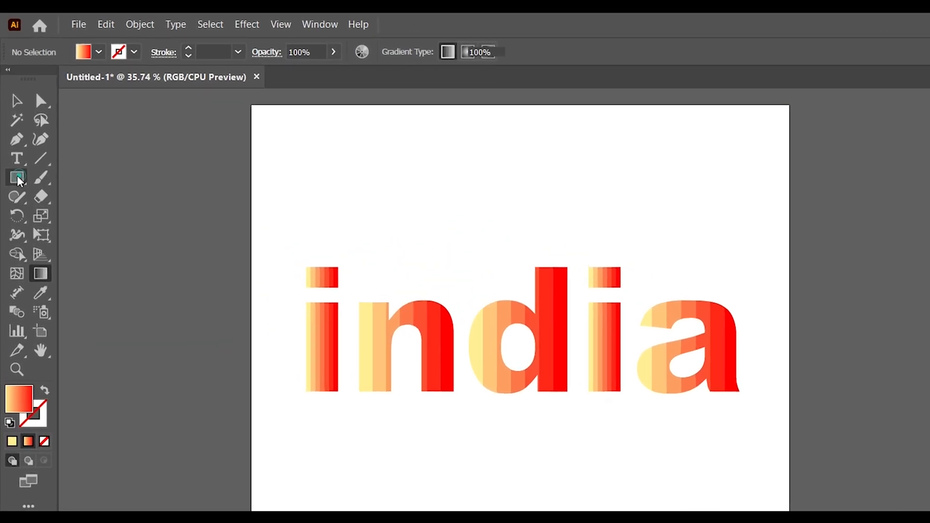
{"action": "left_click", "coordinate": [18, 179]}
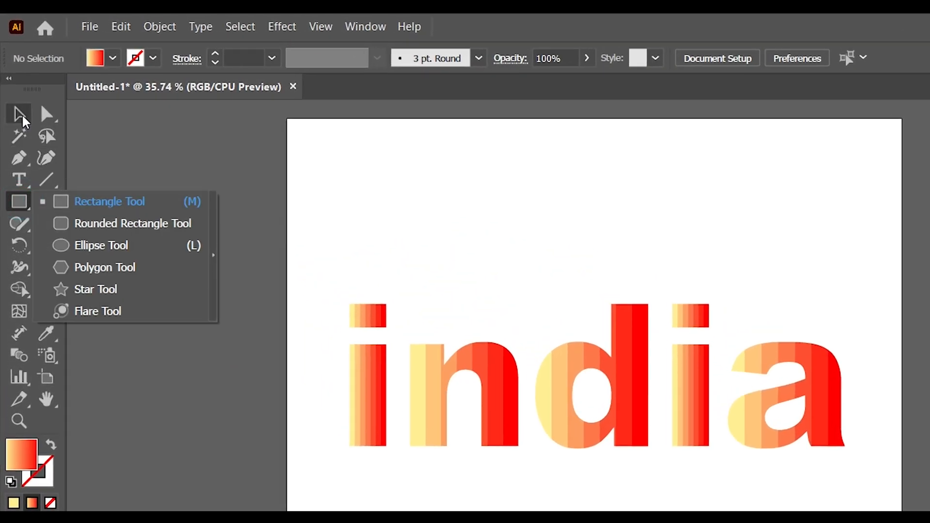
{"action": "left_click", "coordinate": [18, 103]}
{"action": "left_click", "coordinate": [403, 194]}
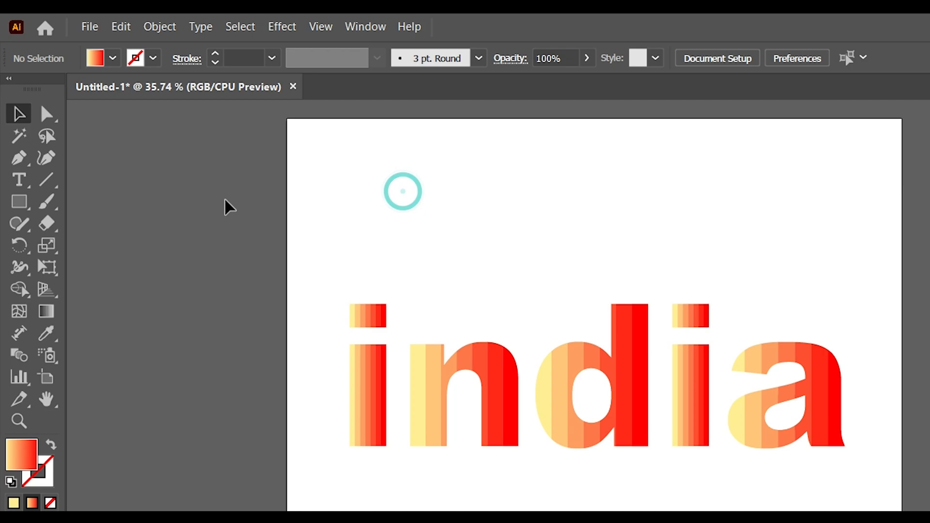
Draw a rectangle about 78 by 75 px above the dot of the first letter i
{"action": "left_click", "coordinate": [18, 201]}
{"action": "left_click", "coordinate": [95, 207]}
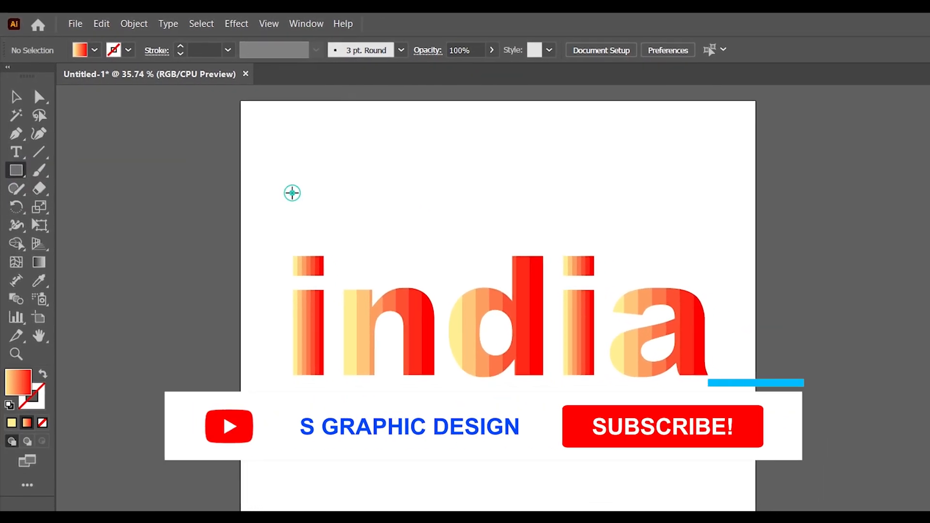
{"action": "left_click_drag", "start_coordinate": [292, 193], "coordinate": [328, 227]}
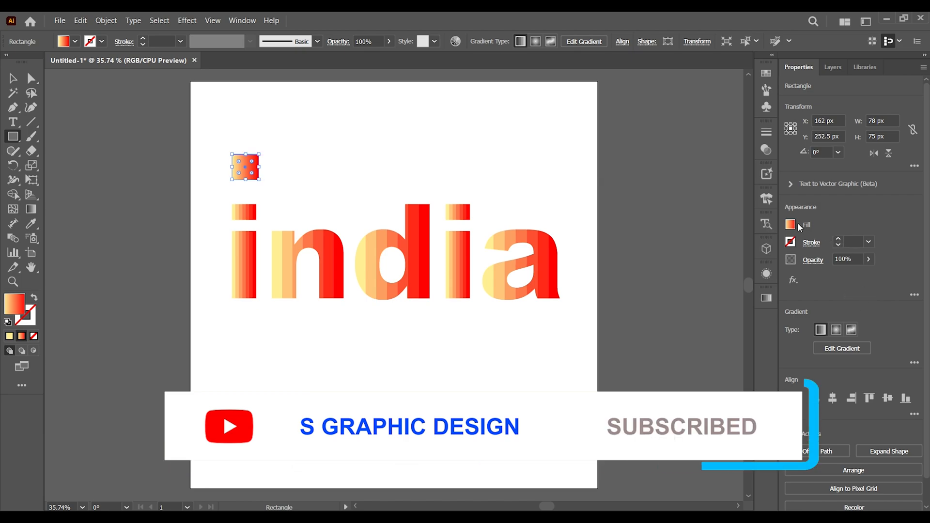
Fill the small rectangle with the pink swatch R=255 G=123 B=172
{"action": "left_click", "coordinate": [791, 225]}
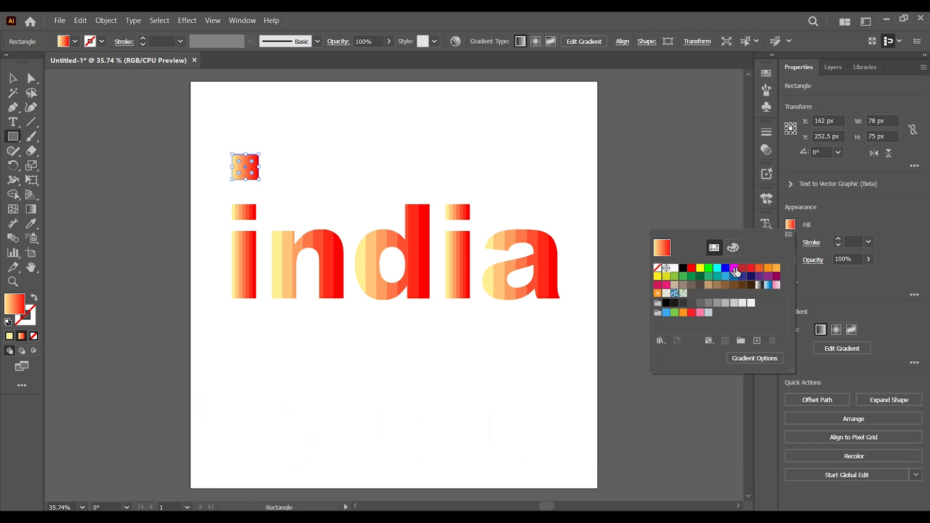
{"action": "left_click", "coordinate": [734, 267]}
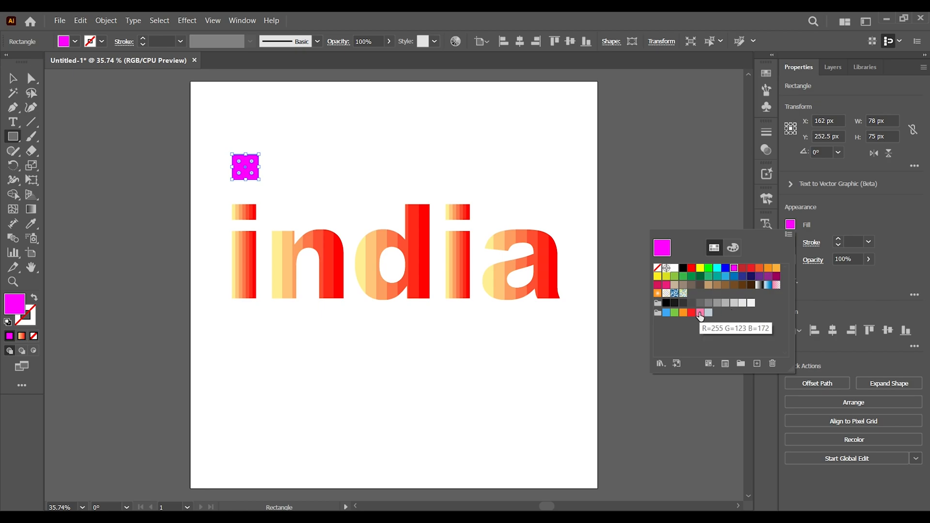
{"action": "left_click", "coordinate": [700, 314]}
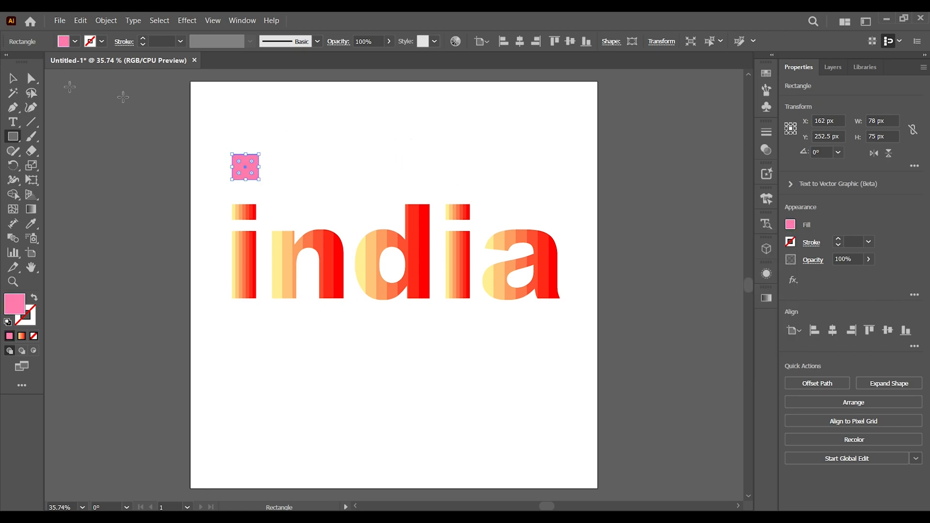
Duplicate the pink rectangle horizontally, placing the copy above the letter d at about X 535 px
{"action": "left_click", "coordinate": [13, 78]}
{"action": "left_click_drag", "start_coordinate": [246, 168], "coordinate": [377, 167]}
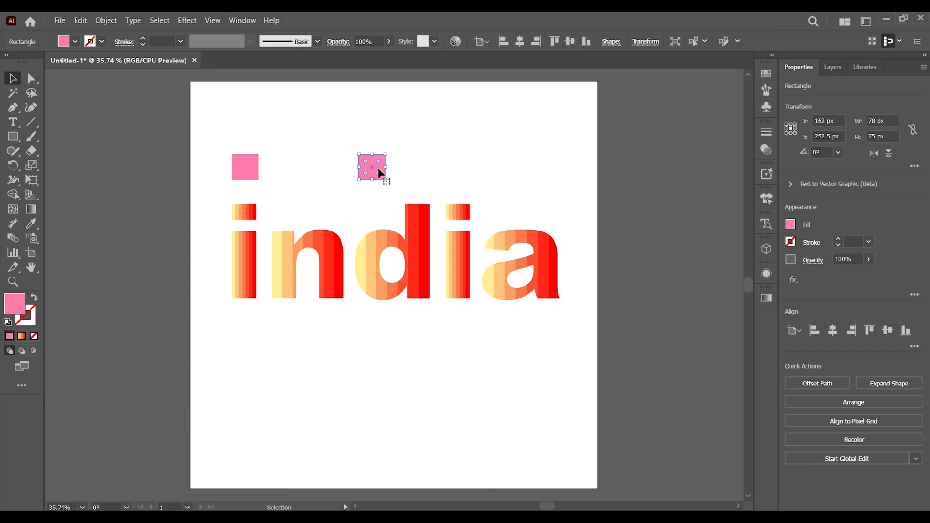
Fill the copied rectangle above the letter d with the dark navy blue swatch
{"action": "left_click", "coordinate": [791, 224]}
{"action": "left_click", "coordinate": [751, 277]}
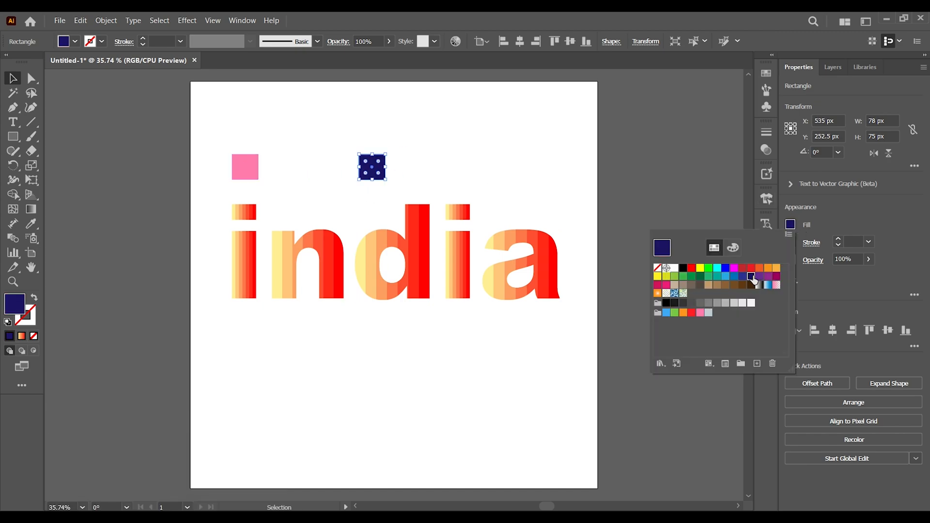
{"action": "left_click", "coordinate": [541, 155]}
Select the pink and navy rectangles and set the blend options' spacing to Specified Steps
{"action": "left_click_drag", "start_coordinate": [223, 127], "coordinate": [385, 170]}
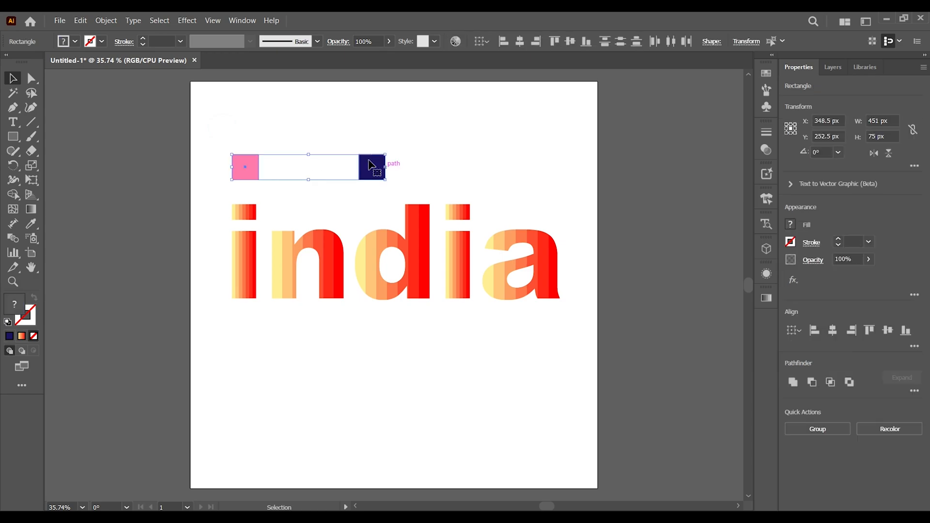
{"action": "left_click", "coordinate": [97, 24]}
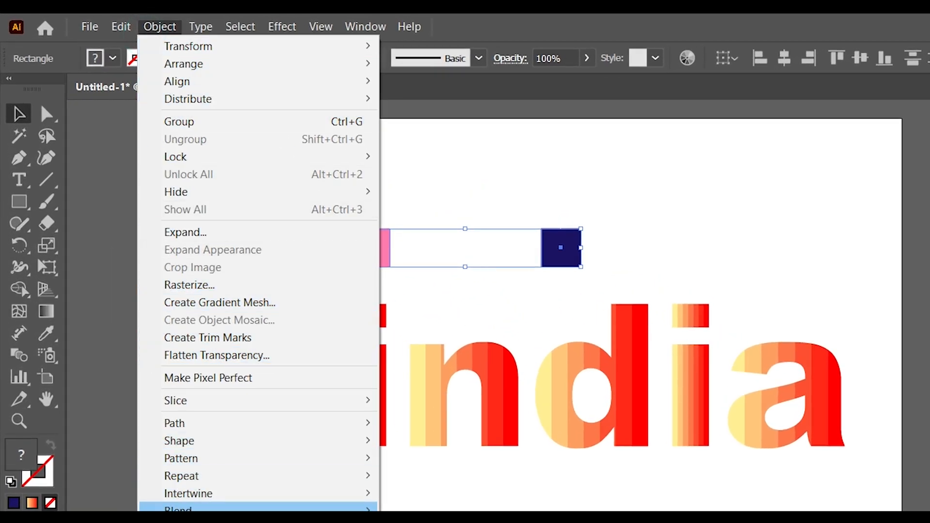
{"action": "mouse_move", "coordinate": [185, 509]}
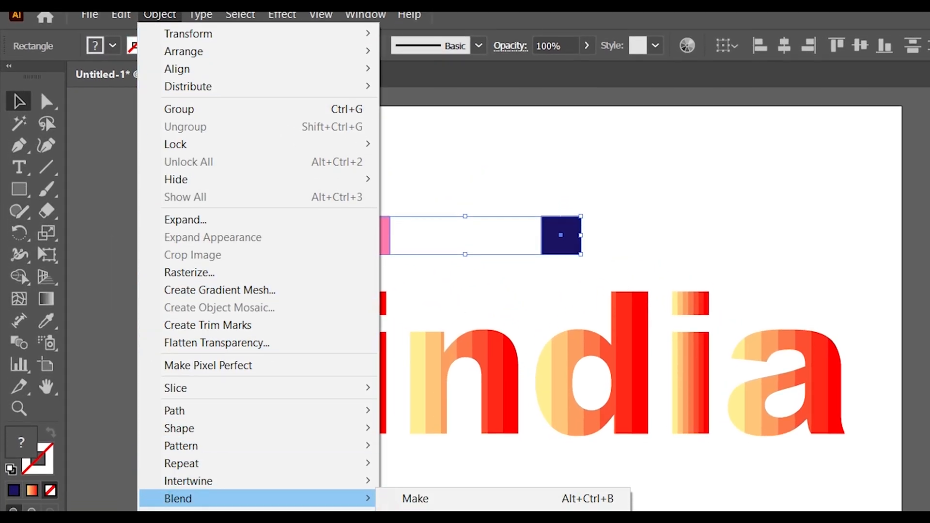
{"action": "left_click", "coordinate": [528, 472]}
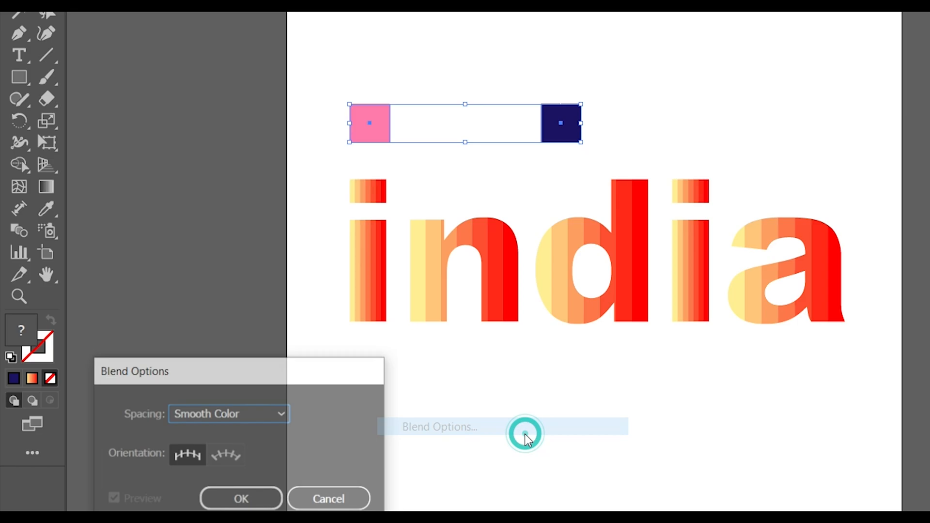
{"action": "left_click", "coordinate": [263, 424]}
{"action": "left_click", "coordinate": [250, 452]}
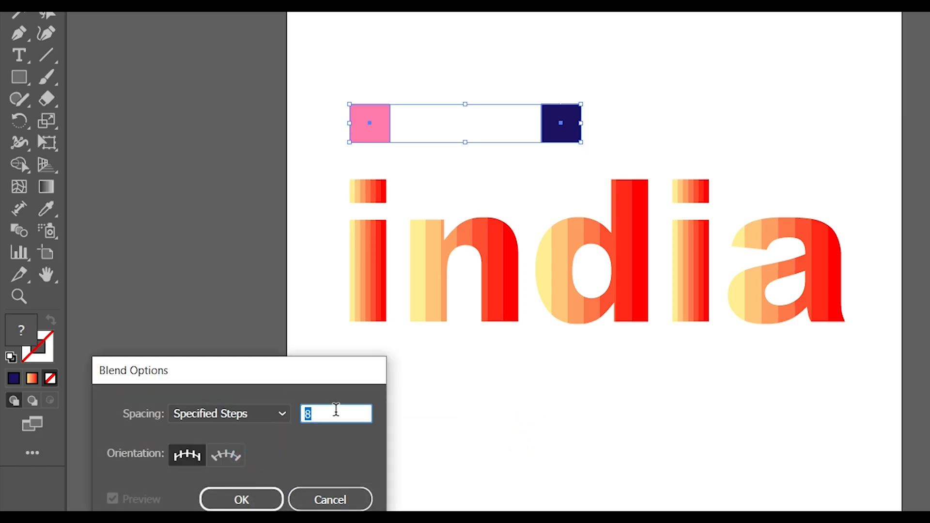
{"action": "left_click", "coordinate": [256, 499]}
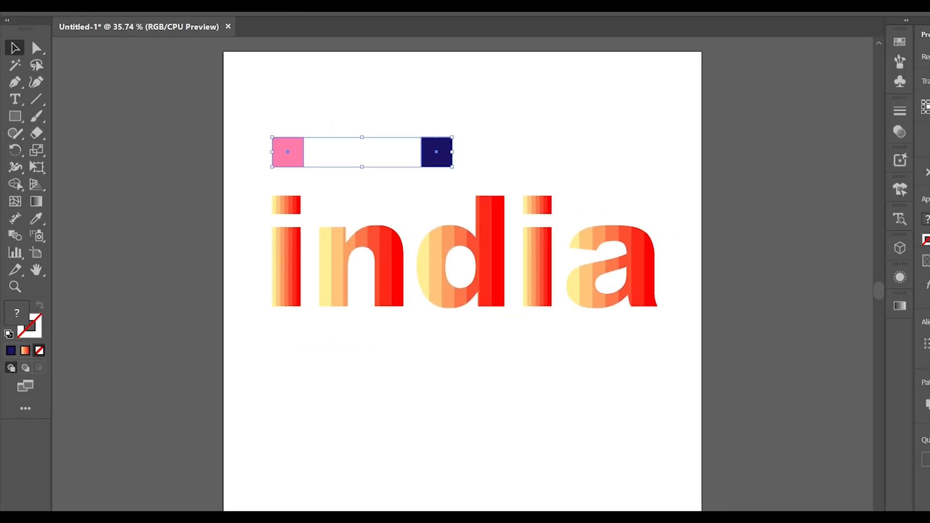
Blend the pink and navy rectangles into a six-band colour strip
{"action": "left_click", "coordinate": [109, 19]}
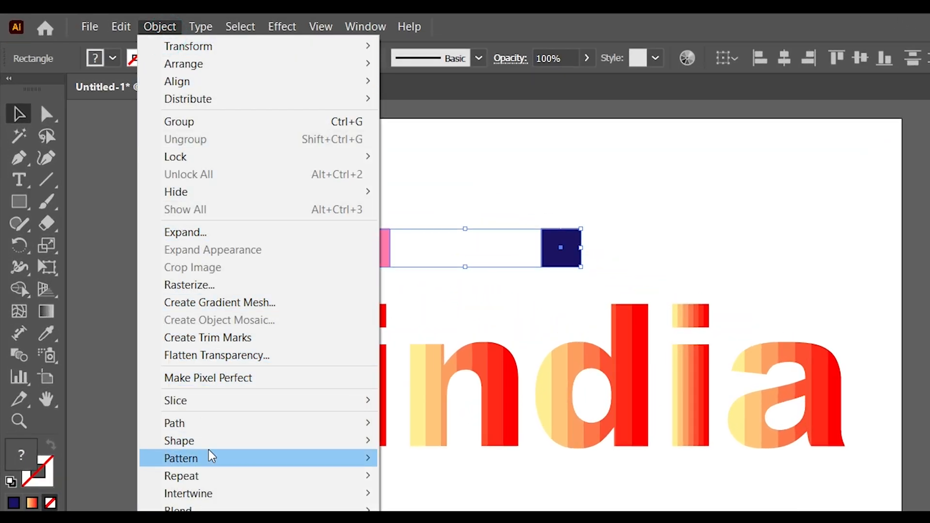
{"action": "mouse_move", "coordinate": [210, 510]}
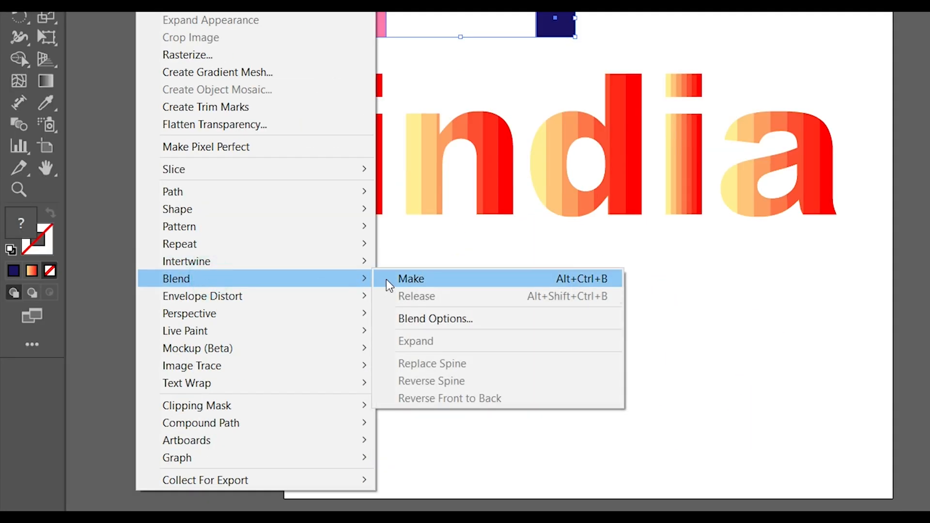
{"action": "left_click", "coordinate": [409, 510]}
{"action": "left_click", "coordinate": [429, 112]}
Move the blended colour strip horizontally to about X 398.5 px and deselect it
{"action": "left_click", "coordinate": [295, 162]}
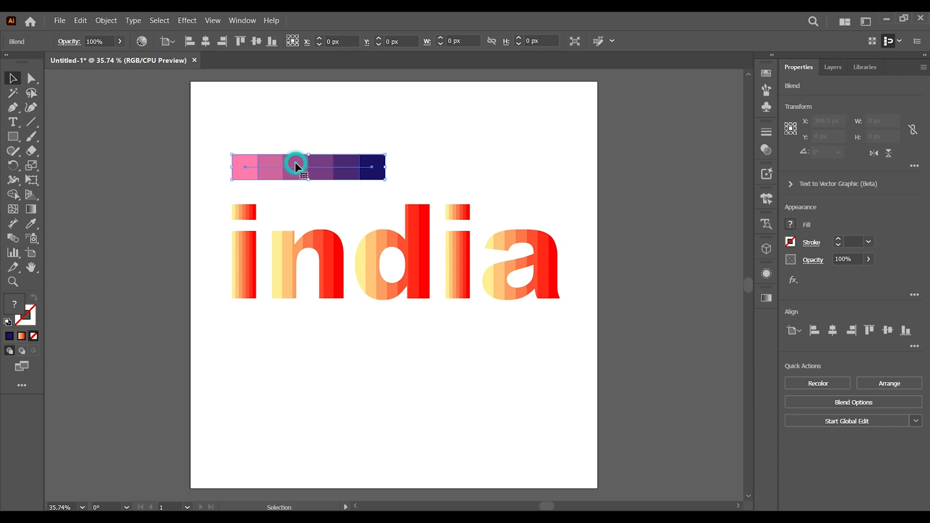
{"action": "left_click_drag", "start_coordinate": [285, 164], "coordinate": [323, 166]}
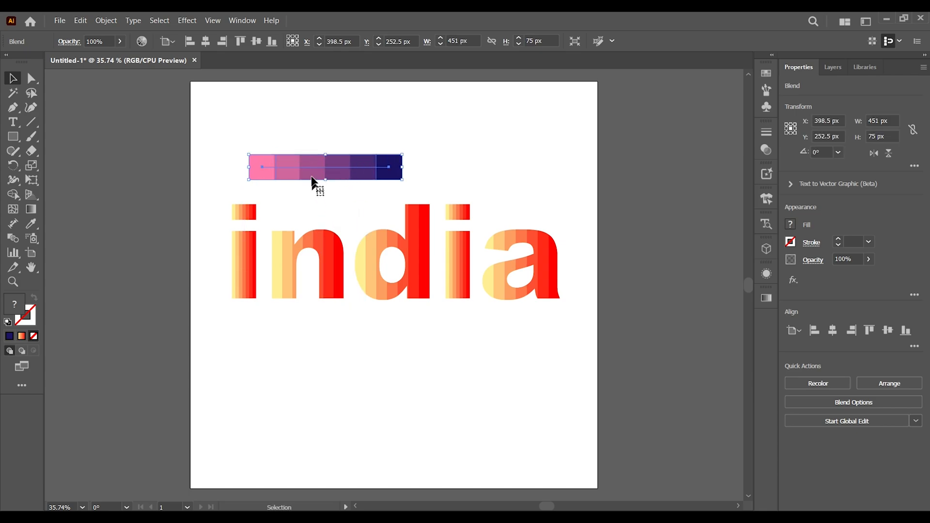
{"action": "left_click", "coordinate": [294, 123]}
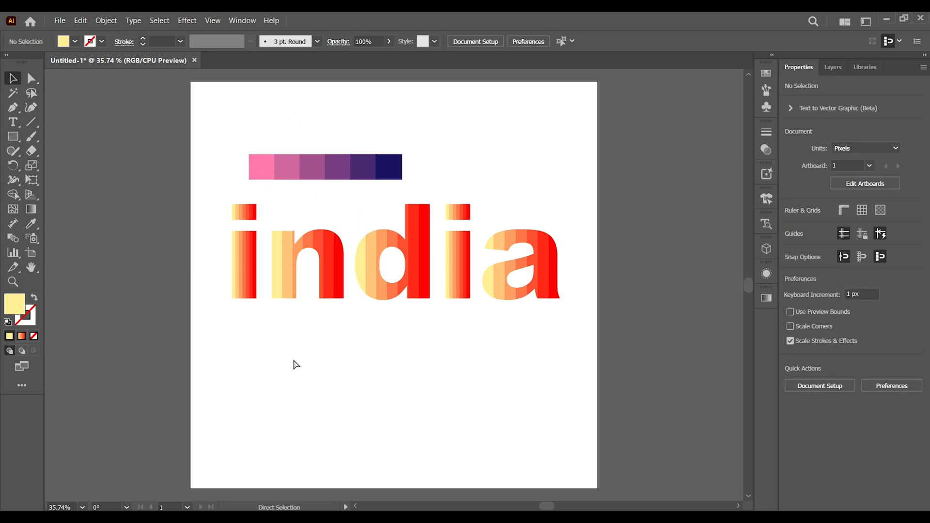
Select all pale yellow bands in the letters and recolour them with the strip's first pink, using the Eyedropper
{"action": "key", "text": "ctrl+plus"}
{"action": "key", "text": "ctrl+plus"}
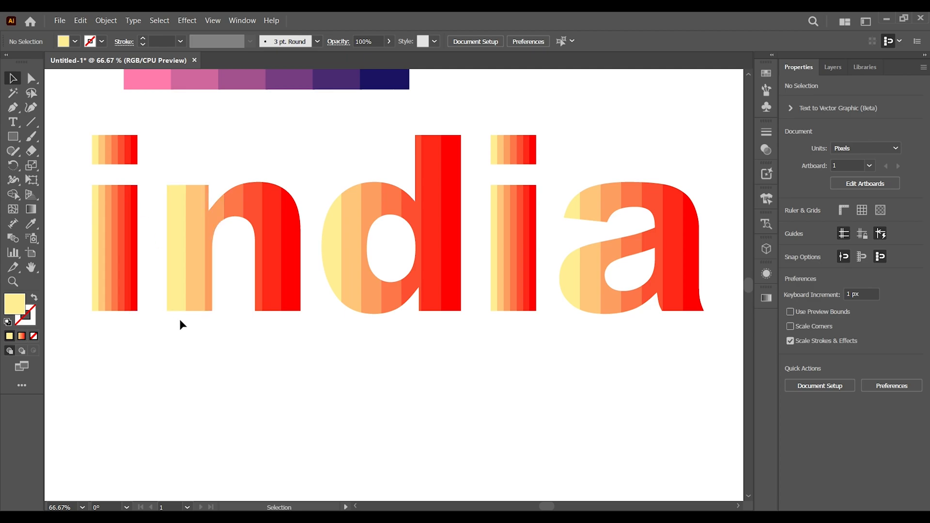
{"action": "left_click_drag", "start_coordinate": [359, 315], "coordinate": [365, 376]}
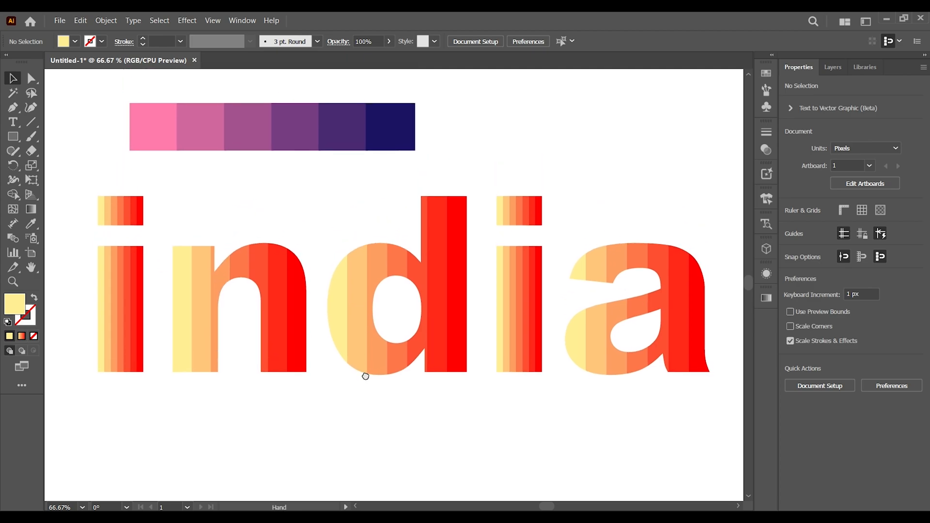
{"action": "left_click", "coordinate": [99, 212]}
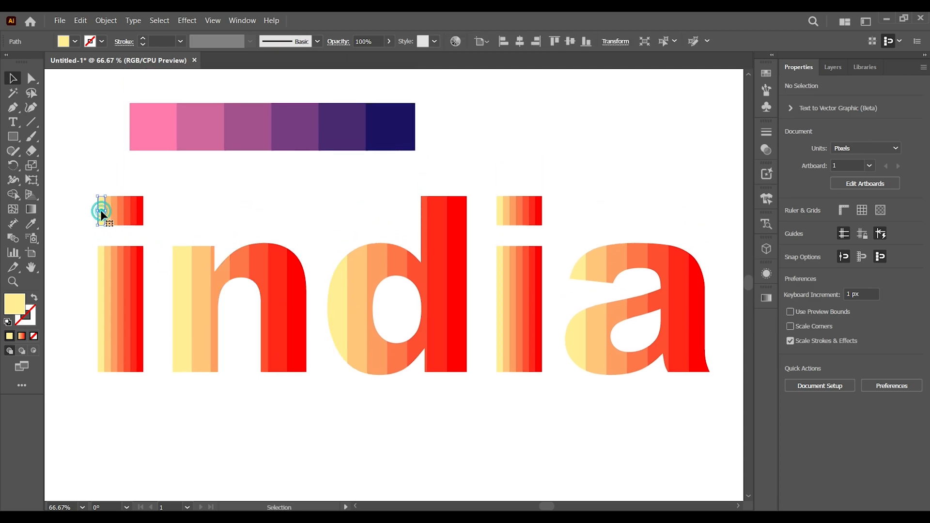
{"action": "left_click", "coordinate": [30, 224]}
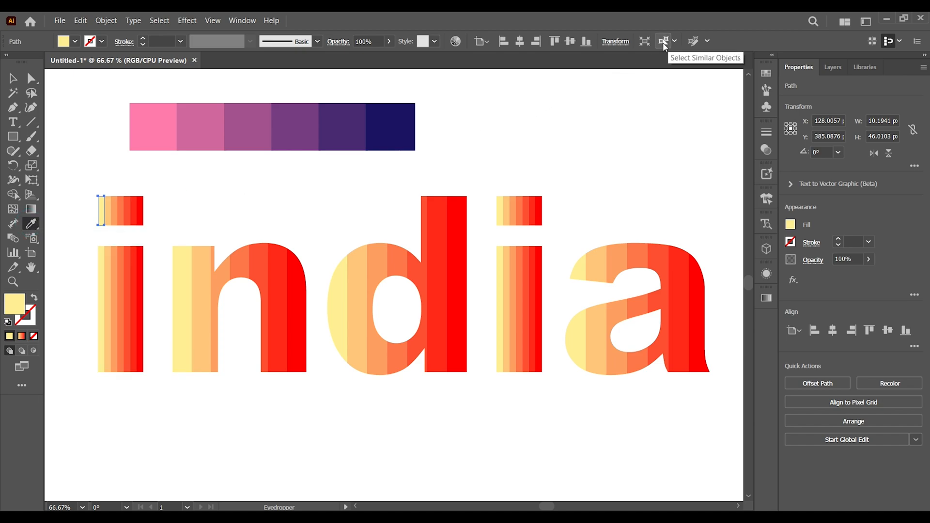
{"action": "left_click", "coordinate": [663, 42]}
{"action": "left_click", "coordinate": [141, 134]}
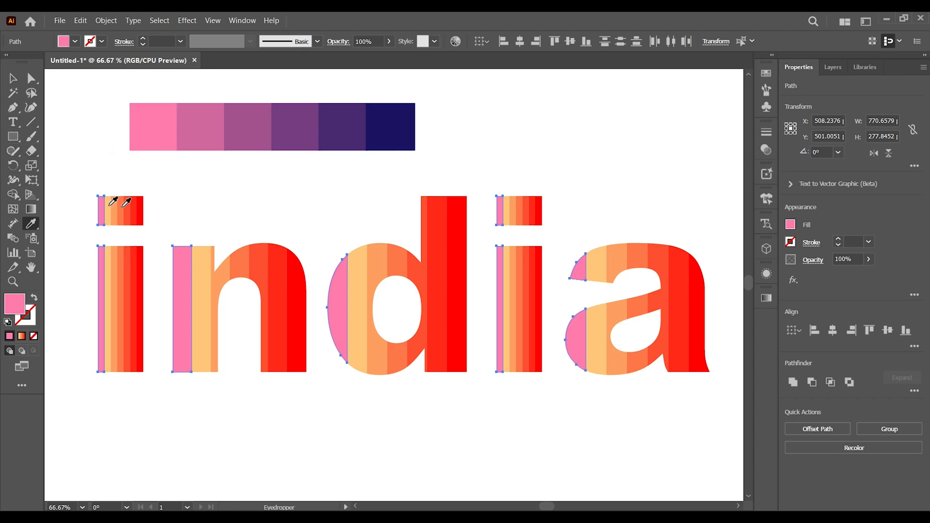
Select all light orange bands in the letters and sample the strip's second colour, the darker pink, onto them
{"action": "key", "text": "v"}
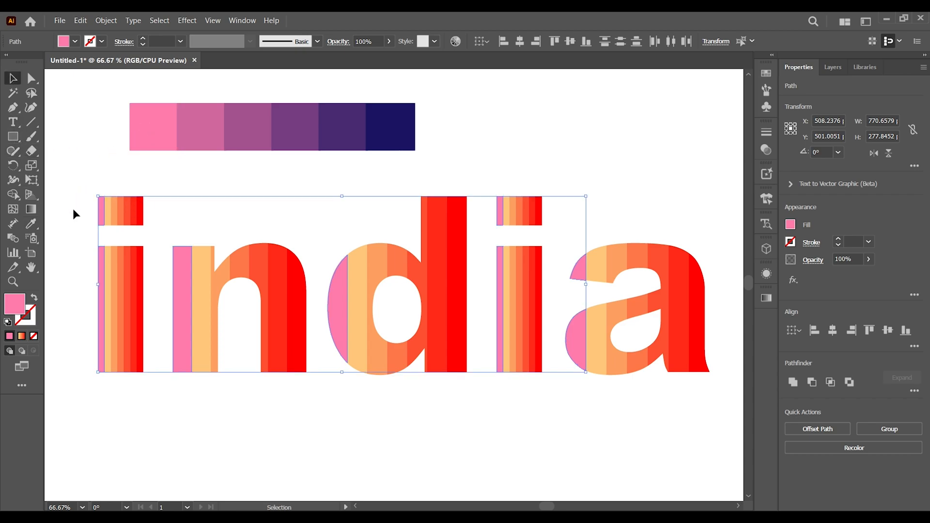
{"action": "left_click", "coordinate": [109, 209]}
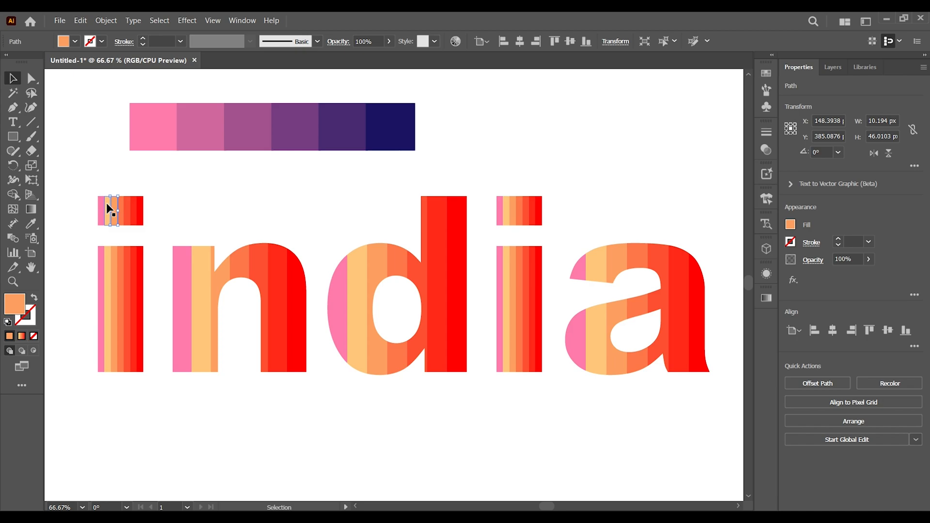
{"action": "left_click", "coordinate": [106, 203]}
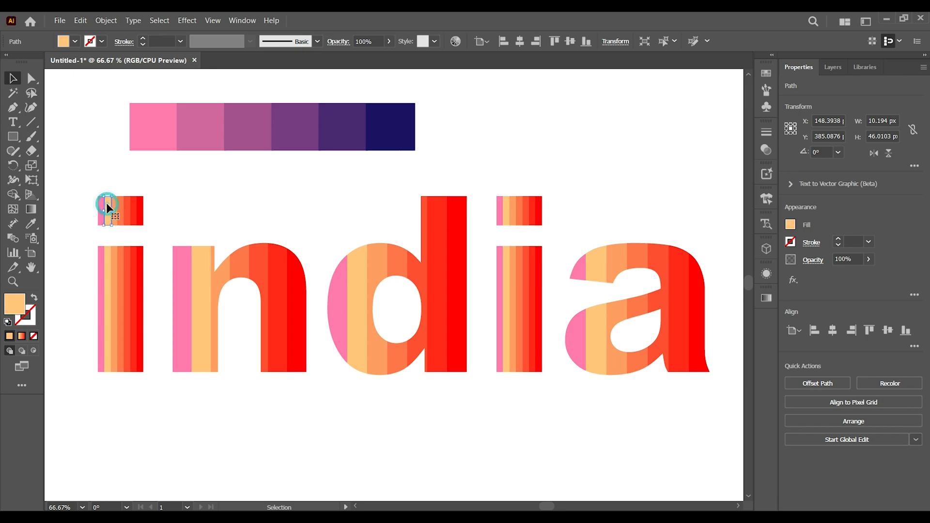
{"action": "left_click", "coordinate": [667, 43]}
{"action": "left_click", "coordinate": [32, 225]}
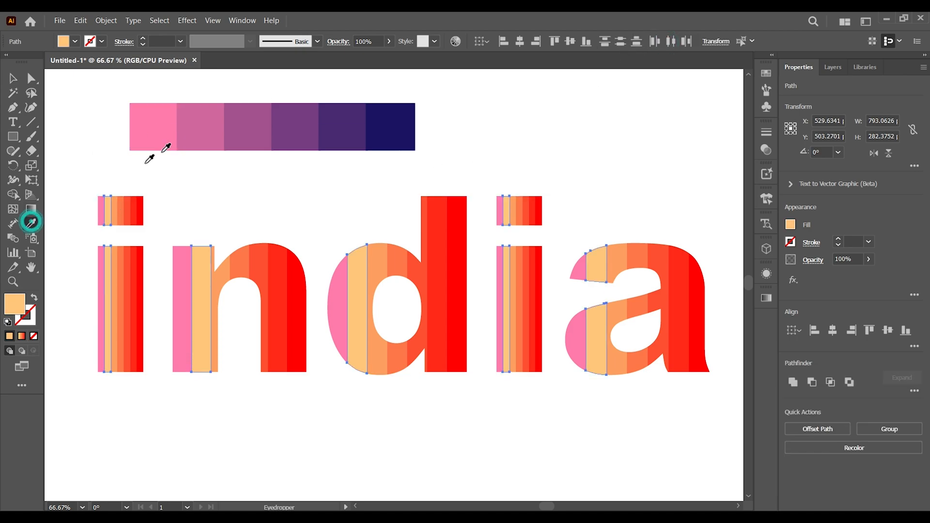
{"action": "left_click", "coordinate": [212, 109]}
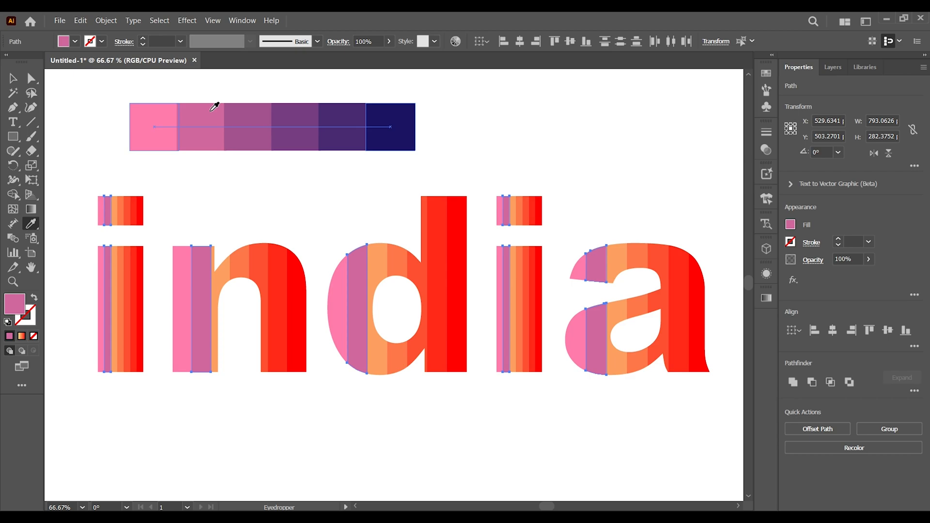
Recolour every band matching the third, orange stripe of the letters with the strip's third colour, mauve
{"action": "key", "text": "v"}
{"action": "left_click", "coordinate": [113, 204]}
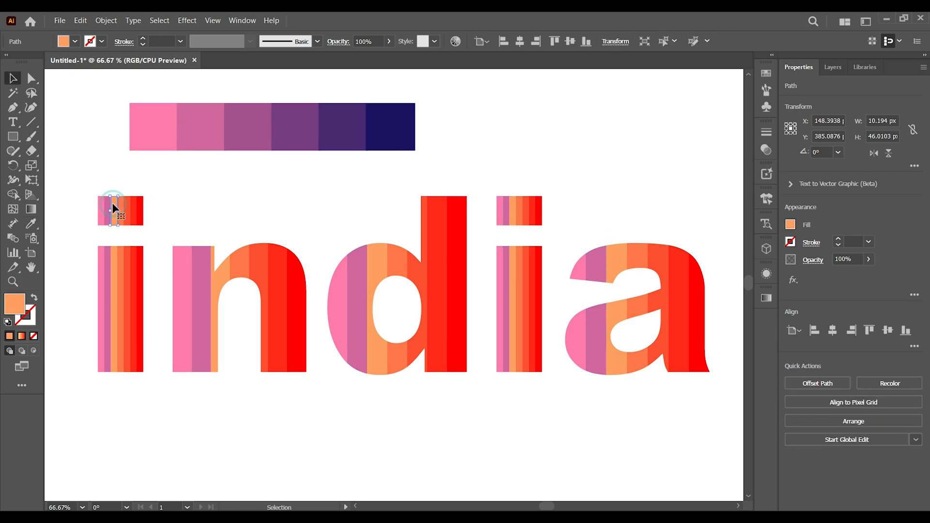
{"action": "left_click", "coordinate": [33, 225]}
{"action": "left_click", "coordinate": [663, 42]}
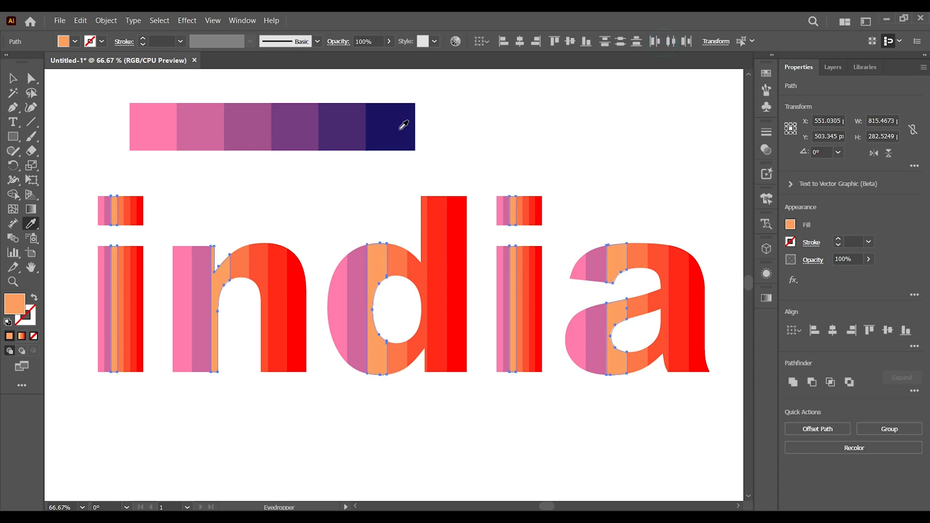
{"action": "left_click", "coordinate": [268, 112]}
Recolour every band matching the letters' fourth, darker orange stripe with the strip's fourth colour, purple
{"action": "key", "text": "v"}
{"action": "left_click", "coordinate": [120, 211]}
{"action": "key", "text": "i"}
{"action": "left_click", "coordinate": [665, 43]}
{"action": "left_click", "coordinate": [295, 127]}
Recolour every band matching the letters' fifth, orange-red stripe with the strip's fifth colour, dark purple
{"action": "key", "text": "v"}
{"action": "left_click", "coordinate": [127, 211]}
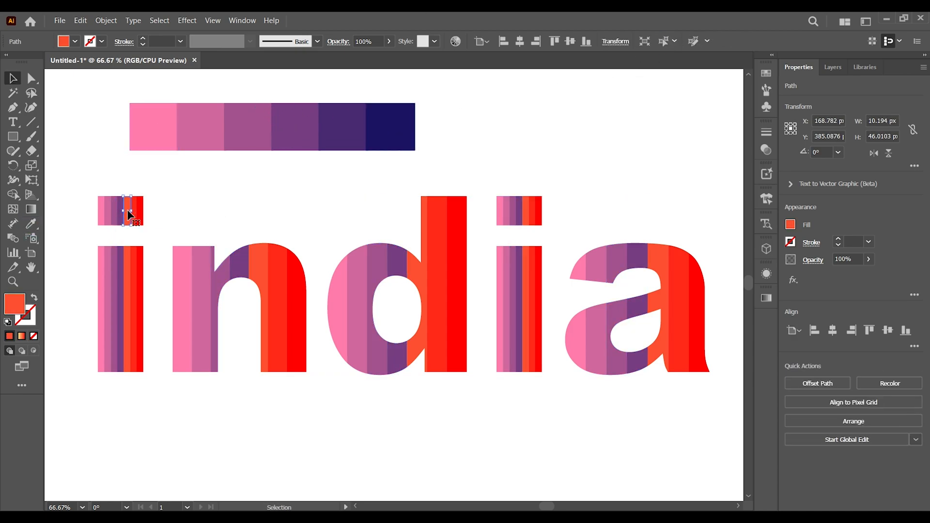
{"action": "left_click", "coordinate": [31, 223]}
{"action": "left_click", "coordinate": [664, 43]}
{"action": "left_click", "coordinate": [330, 127]}
Recolour every band matching the letters' sixth, bright red stripe with the strip's last colour, navy
{"action": "left_click", "coordinate": [140, 211]}
{"action": "left_click", "coordinate": [133, 211]}
{"action": "left_click", "coordinate": [31, 223]}
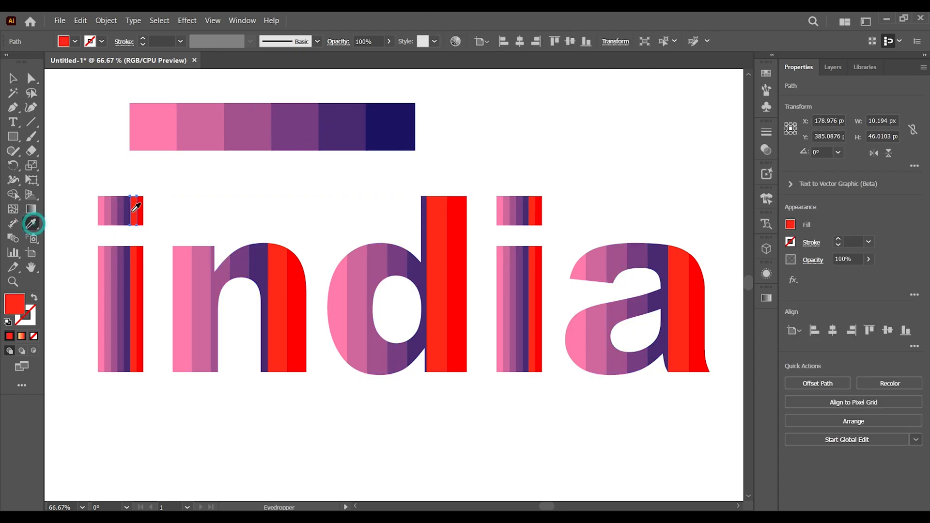
{"action": "left_click", "coordinate": [664, 42]}
{"action": "left_click", "coordinate": [387, 127]}
Recolour the remaining pure red end bands of all letters with the strip's first pink and deselect them
{"action": "left_click", "coordinate": [140, 211]}
{"action": "left_click", "coordinate": [664, 42]}
{"action": "left_click", "coordinate": [152, 118]}
{"action": "left_click", "coordinate": [13, 78]}
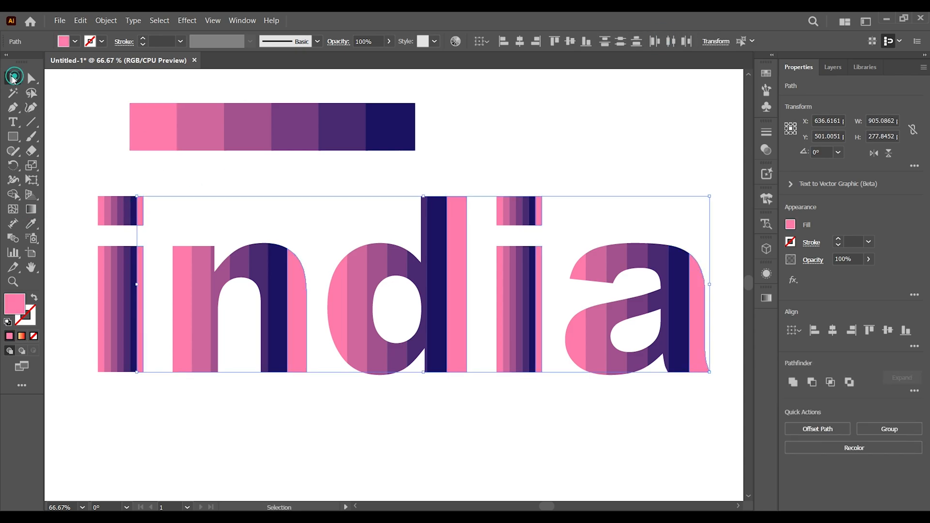
{"action": "left_click", "coordinate": [79, 140]}
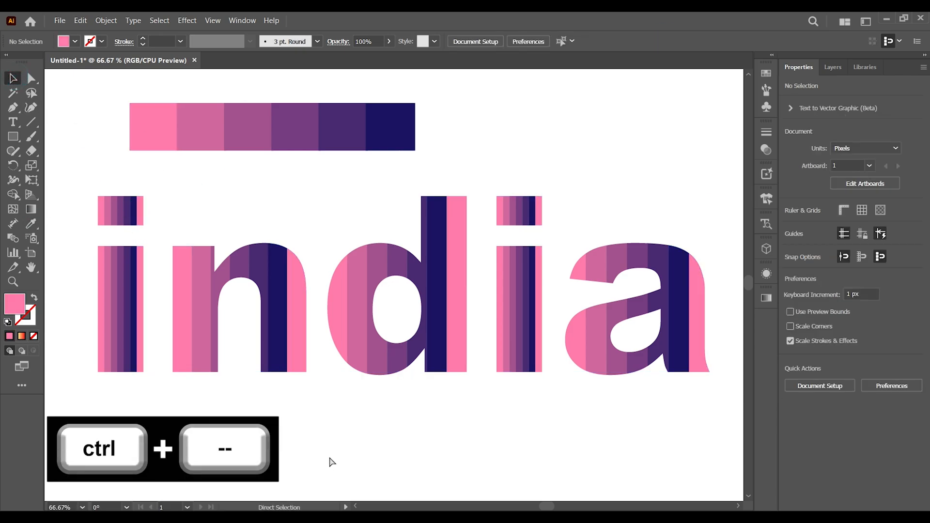
Select all the bands of the word "india" and group them
{"action": "key", "text": "ctrl+minus"}
{"action": "left_click_drag", "start_coordinate": [203, 194], "coordinate": [582, 330]}
{"action": "right_click", "coordinate": [430, 250]}
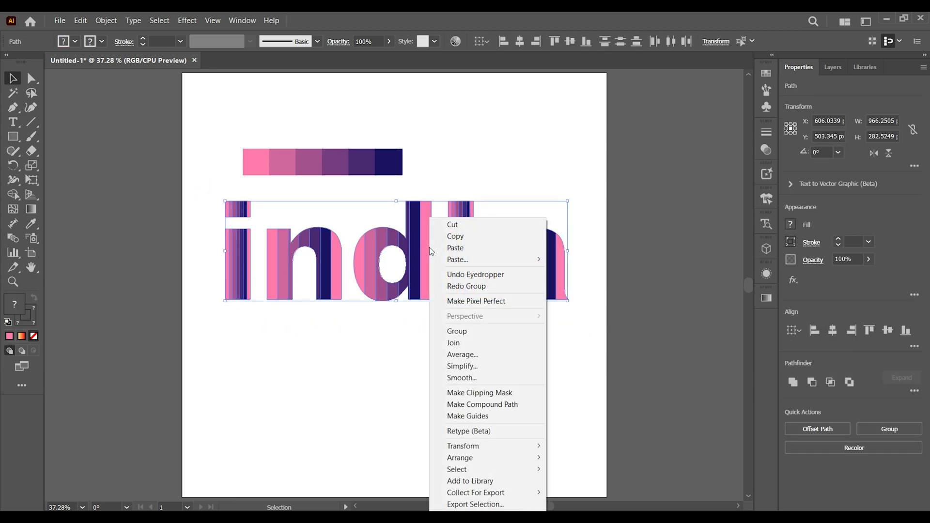
{"action": "left_click", "coordinate": [466, 332]}
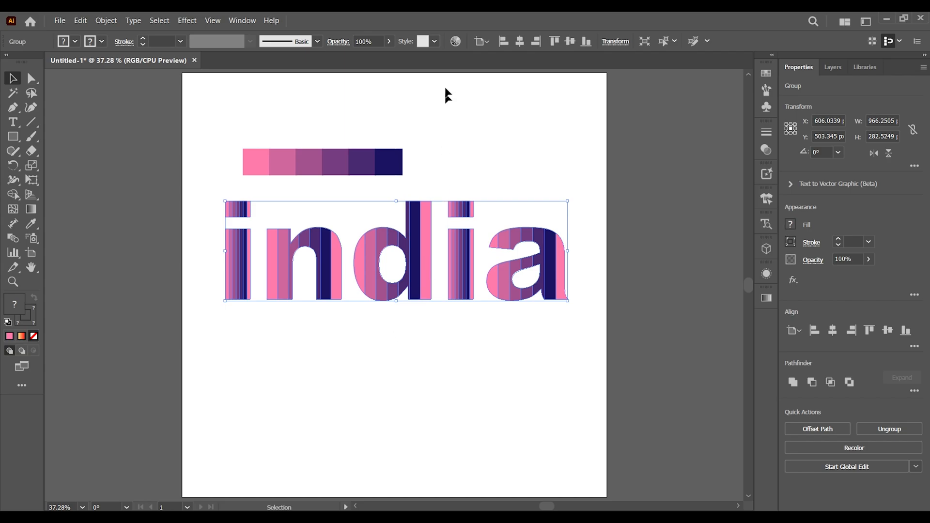
Try shifting the grouped letters to blue and green tones on the Recolor Artwork colour wheel, and reset the colours
{"action": "left_click", "coordinate": [455, 42]}
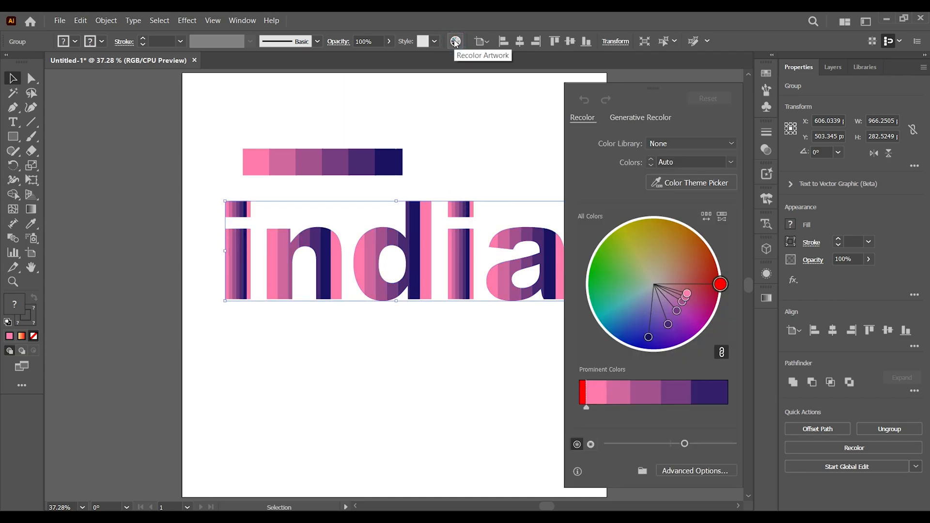
{"action": "left_click_drag", "start_coordinate": [714, 287], "coordinate": [645, 342]}
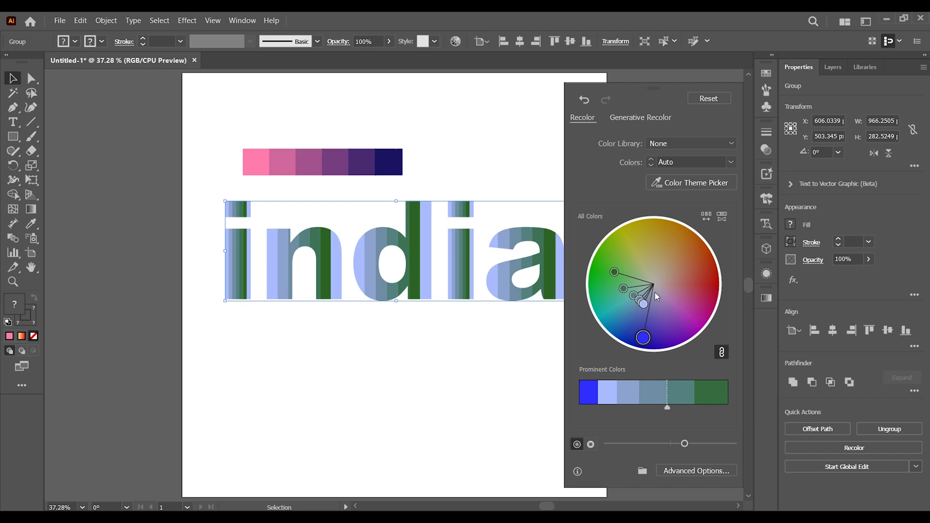
{"action": "left_click_drag", "start_coordinate": [614, 272], "coordinate": [631, 258]}
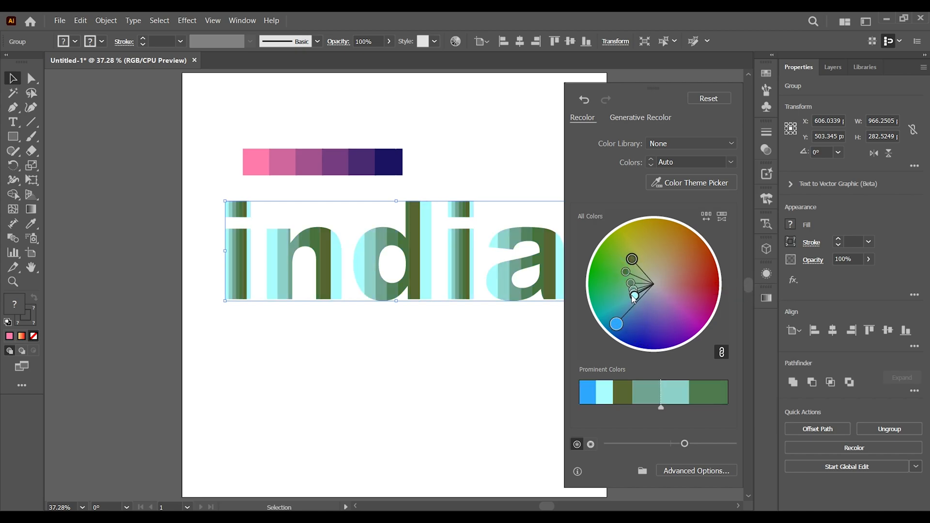
{"action": "left_click_drag", "start_coordinate": [633, 299], "coordinate": [635, 310]}
{"action": "mouse_move", "coordinate": [639, 343]}
{"action": "left_mouse_down"}
{"action": "mouse_move", "coordinate": [659, 343]}
{"action": "mouse_move", "coordinate": [650, 345]}
{"action": "left_mouse_up"}
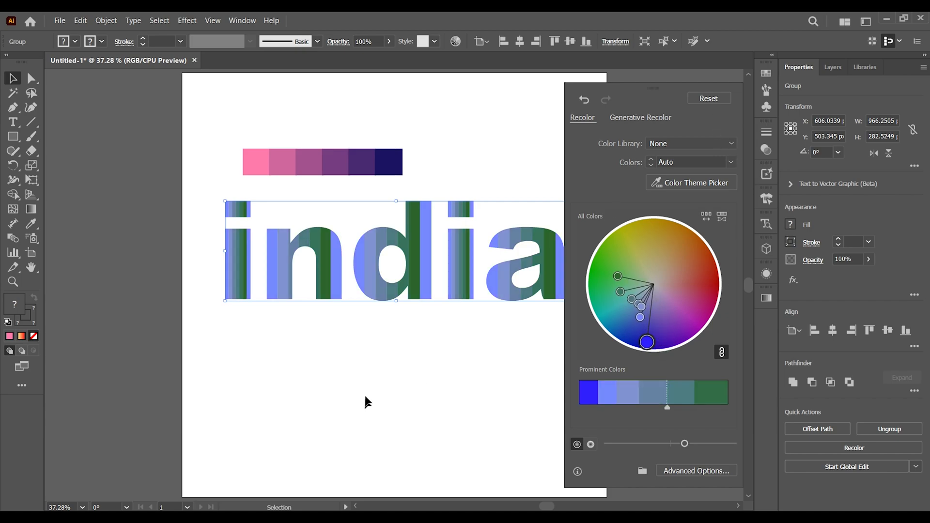
{"action": "left_click", "coordinate": [717, 97]}
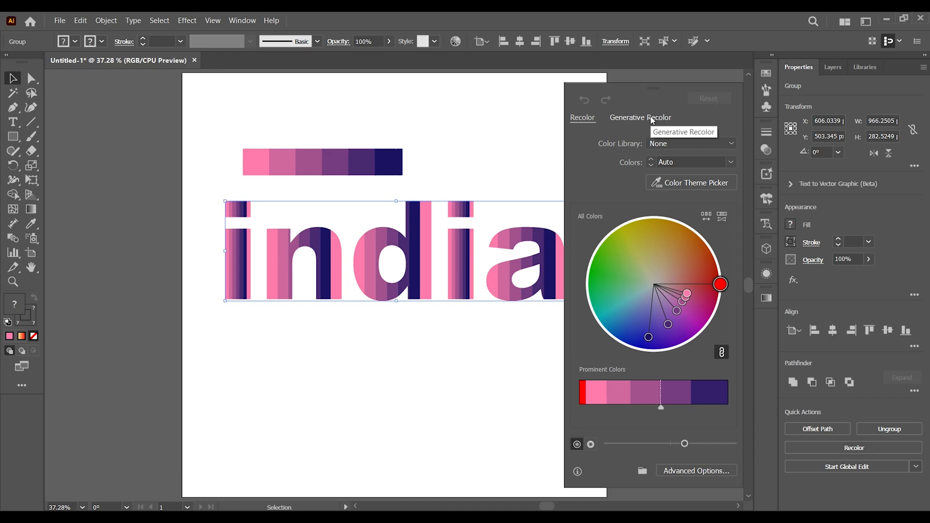
Open the advanced Recolor Artwork options for the grouped word and change its red colour to lime green
{"action": "left_click", "coordinate": [652, 119]}
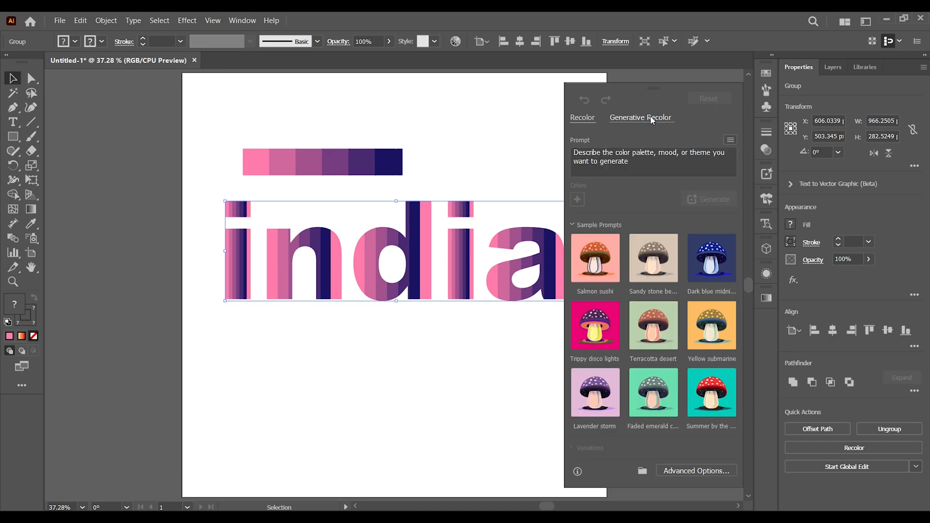
{"action": "left_click", "coordinate": [677, 471]}
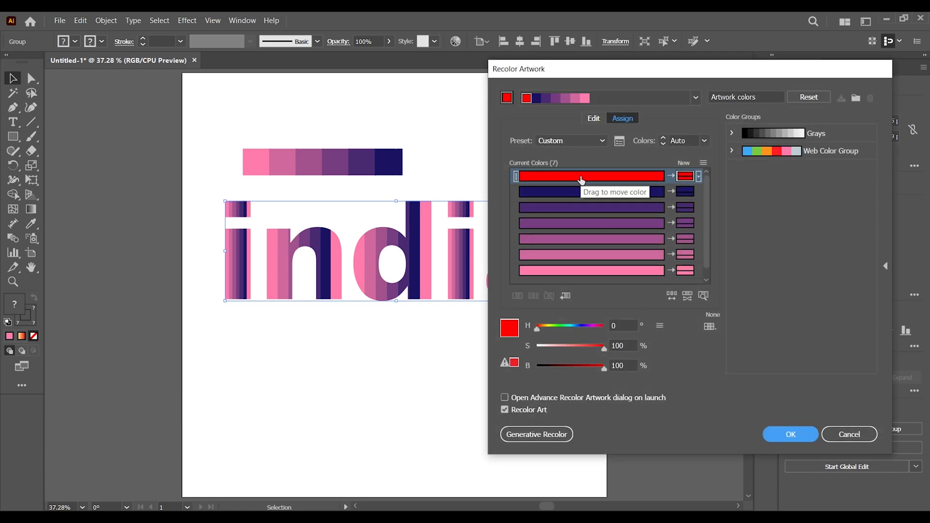
{"action": "left_click", "coordinate": [581, 175]}
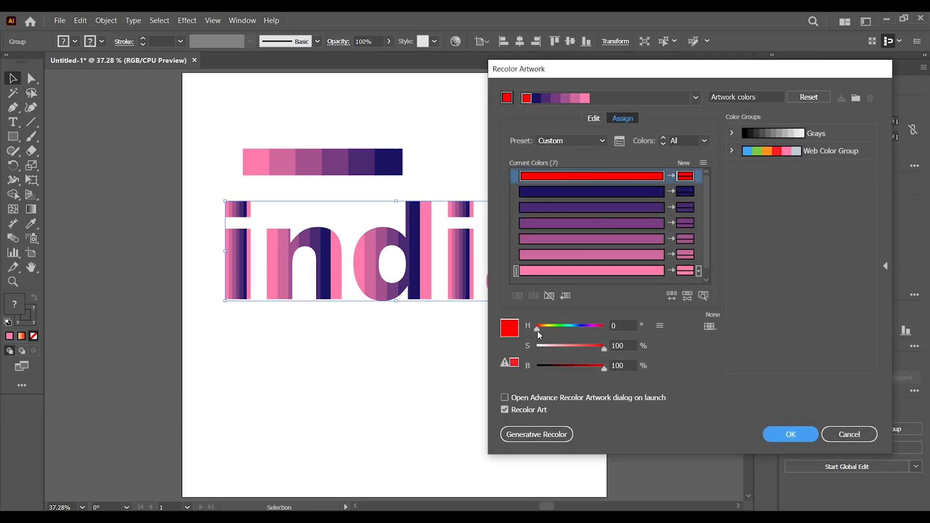
{"action": "mouse_move", "coordinate": [537, 329]}
{"action": "left_mouse_down"}
{"action": "mouse_move", "coordinate": [574, 329]}
{"action": "mouse_move", "coordinate": [560, 330]}
{"action": "mouse_move", "coordinate": [559, 349]}
{"action": "mouse_move", "coordinate": [586, 332]}
{"action": "mouse_move", "coordinate": [543, 329]}
{"action": "left_mouse_up"}
Recolour navy to dark green, the fourth colour to muted purple, the fifth to green, the sixth to tan and pink to orange, and apply
{"action": "left_click", "coordinate": [584, 192]}
{"action": "left_click", "coordinate": [581, 222]}
{"action": "left_click", "coordinate": [583, 239]}
{"action": "left_click", "coordinate": [591, 255]}
{"action": "left_click", "coordinate": [571, 272]}
{"action": "left_click_drag", "start_coordinate": [577, 356], "coordinate": [597, 352]}
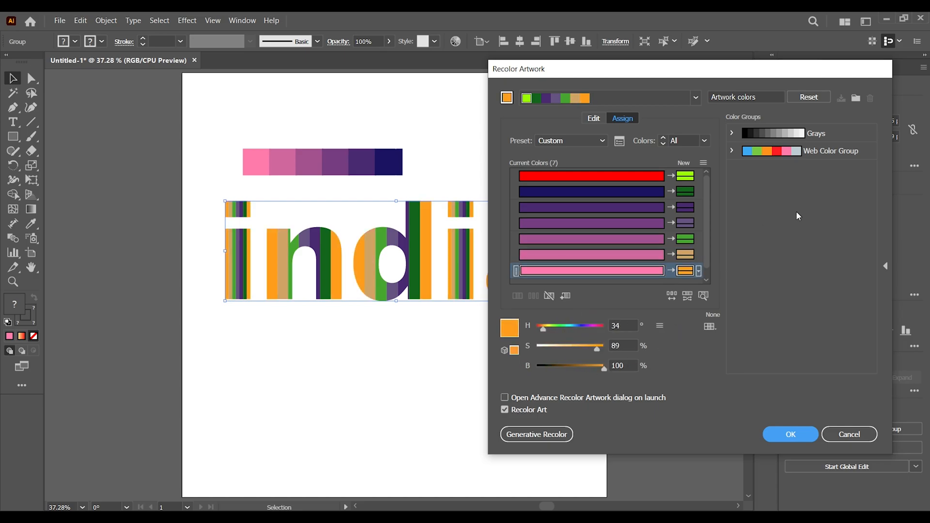
{"action": "left_click", "coordinate": [790, 434]}
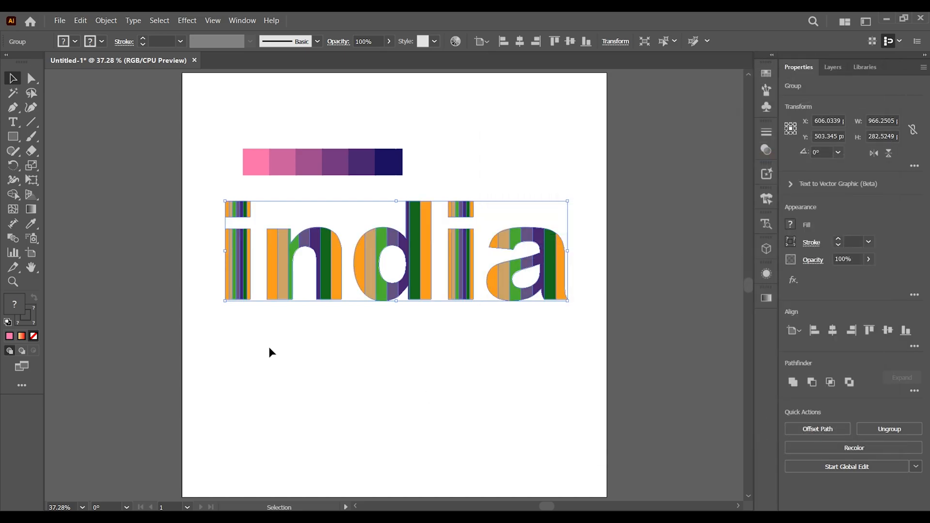
Deselect the recoloured word and delete the pink-to-navy colour strip above it
{"action": "left_click", "coordinate": [301, 382]}
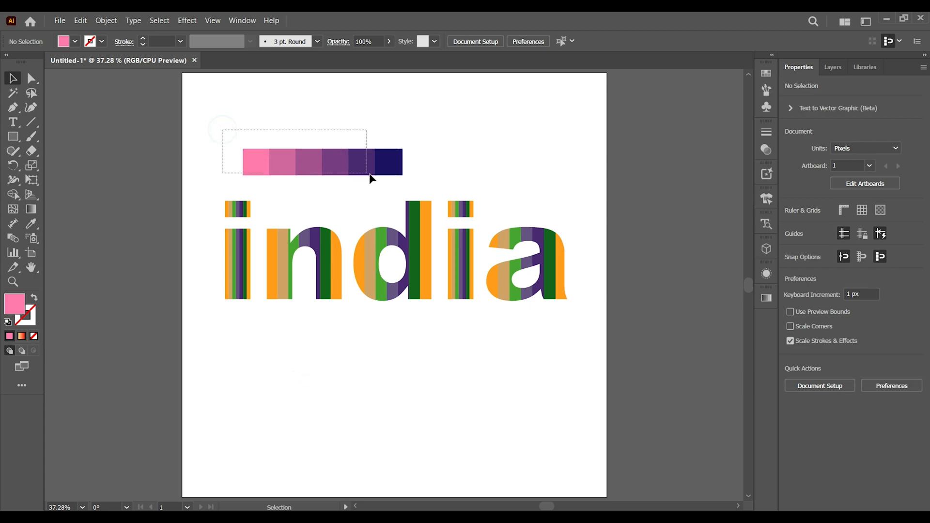
{"action": "left_click_drag", "start_coordinate": [370, 179], "coordinate": [422, 184]}
{"action": "key", "text": "Delete"}
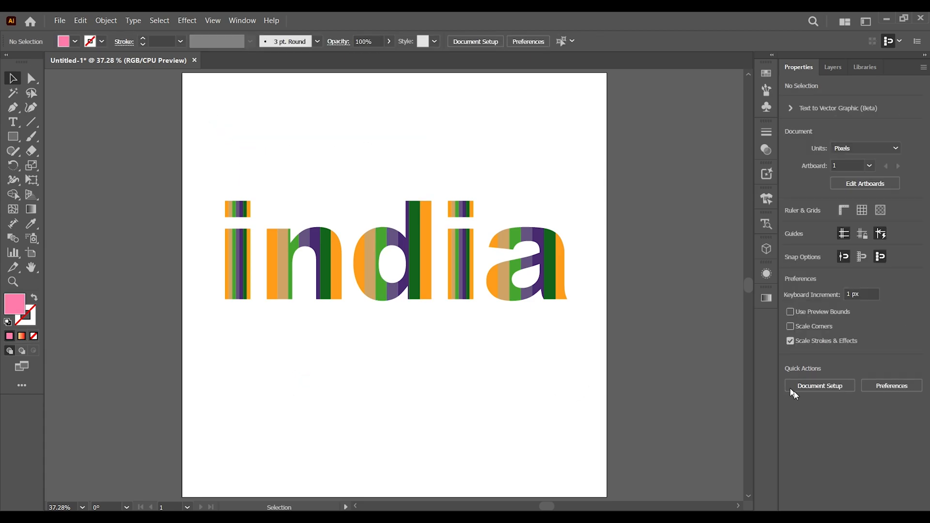
{"action": "key", "text": "ctrl+plus"}
{"action": "key", "text": "ctrl+plus"}
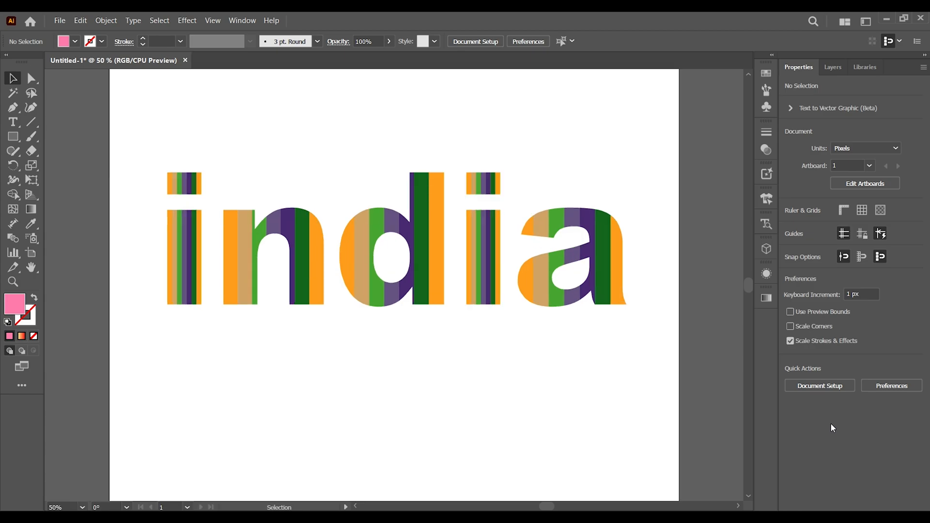
{"action": "left_click_drag", "start_coordinate": [556, 305], "coordinate": [554, 357]}
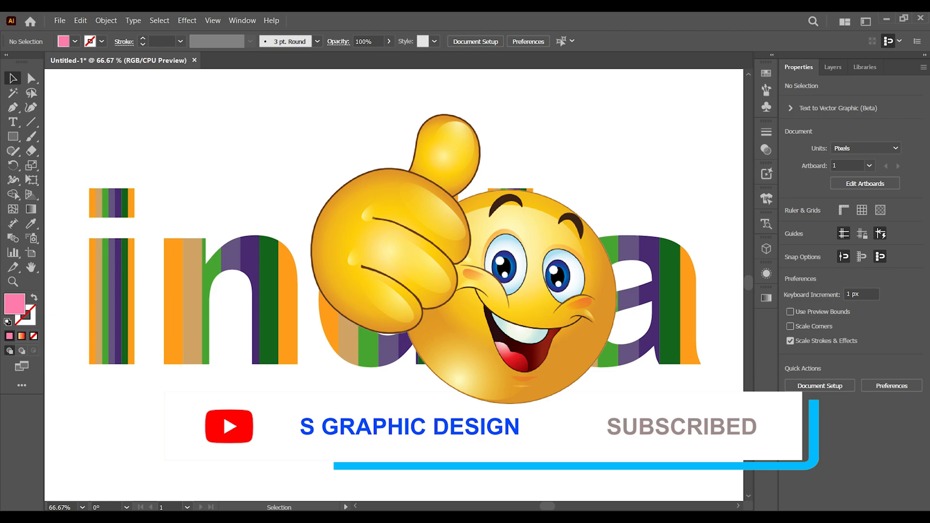